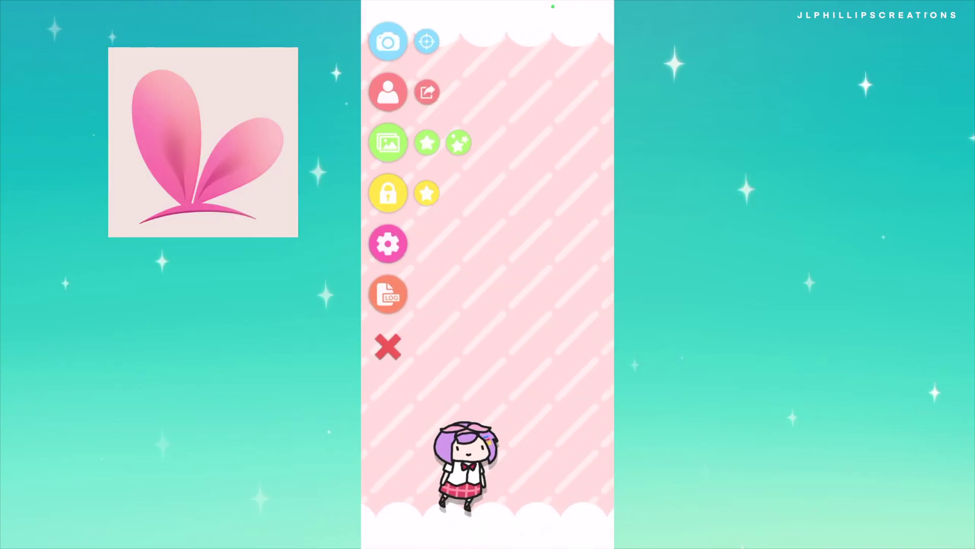
# Step: Scroll VTube Studio's settings to show the Stream to PC (WiFi) and USB Settings sections
pyautogui.scroll(-7, 488, 305)
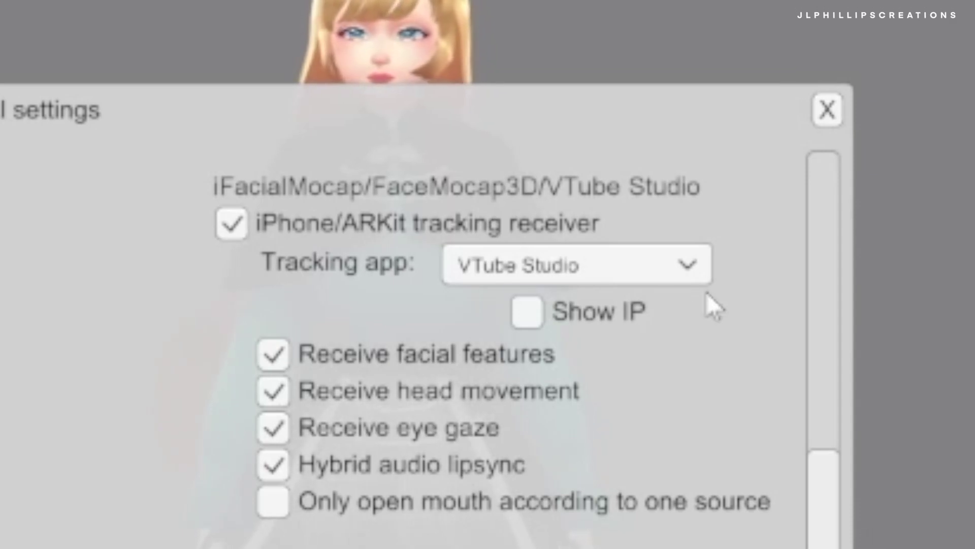
# Step: Keep VTube Studio as VSeeFace's tracking app and hide the UI for a transparent background
pyautogui.click(660, 268)
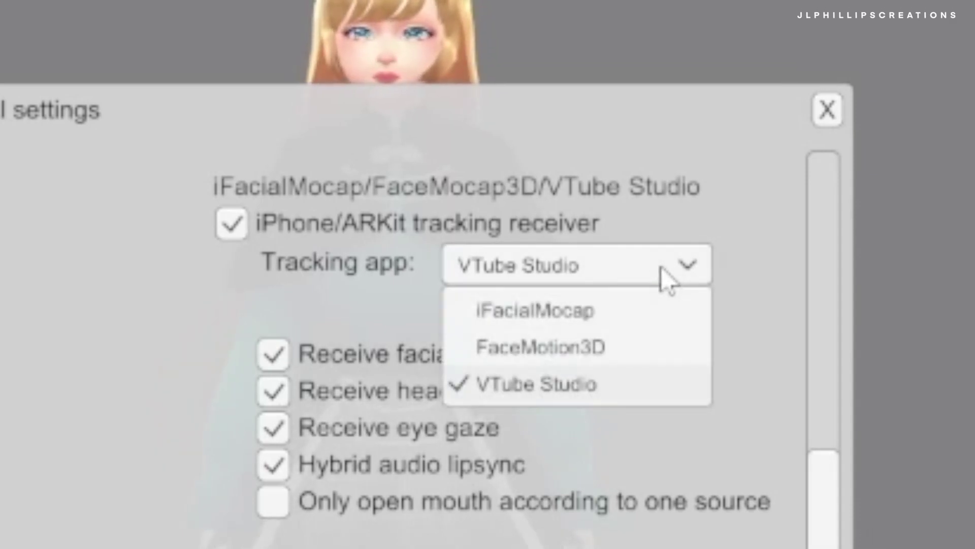
pyautogui.click(575, 388)
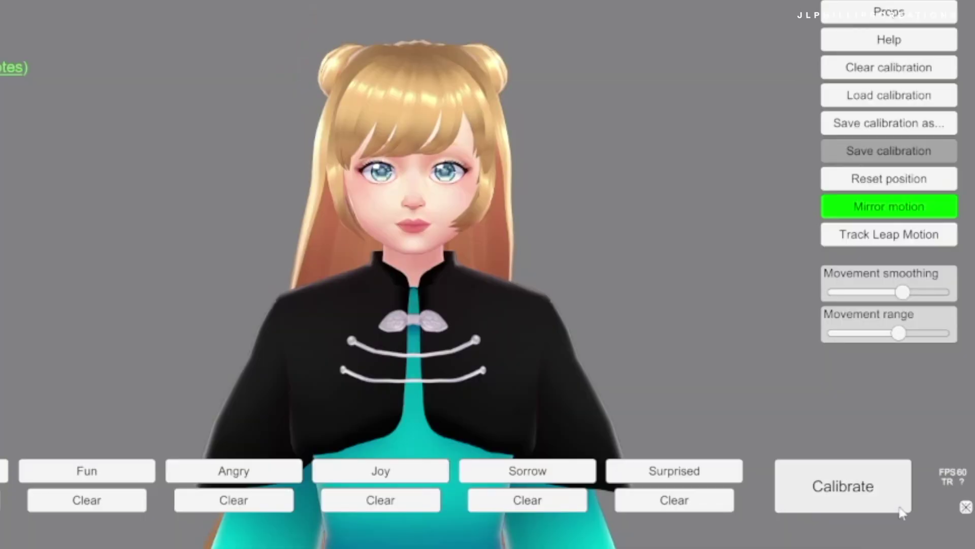
pyautogui.click(951, 506)
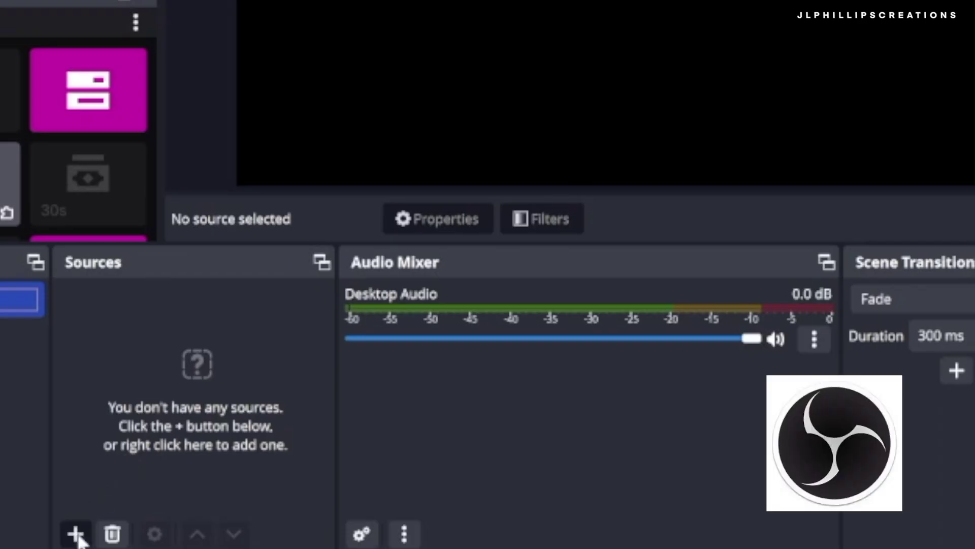
# Step: Add a Game Capture source for the VSeeFace window, using Capture specific window with Allow Transparency
pyautogui.click(78, 534)
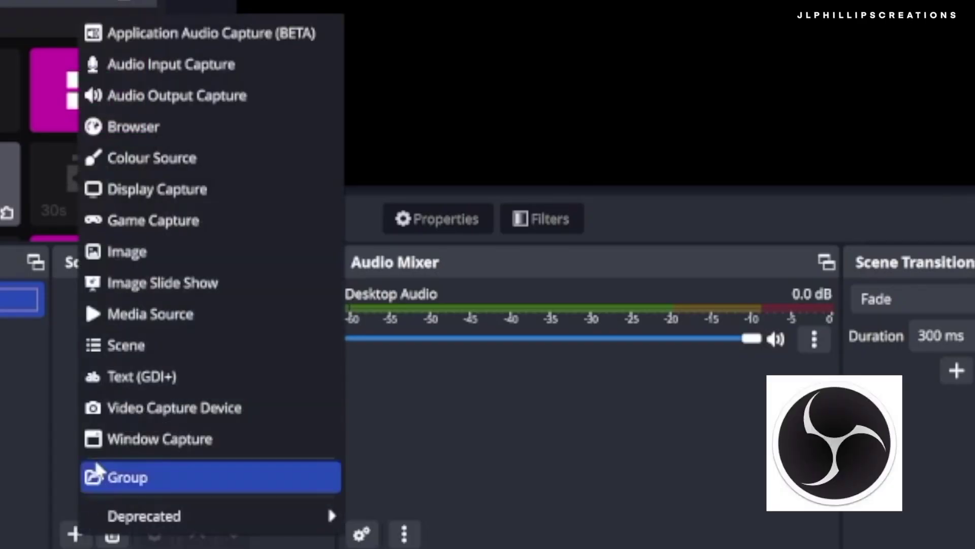
pyautogui.click(211, 218)
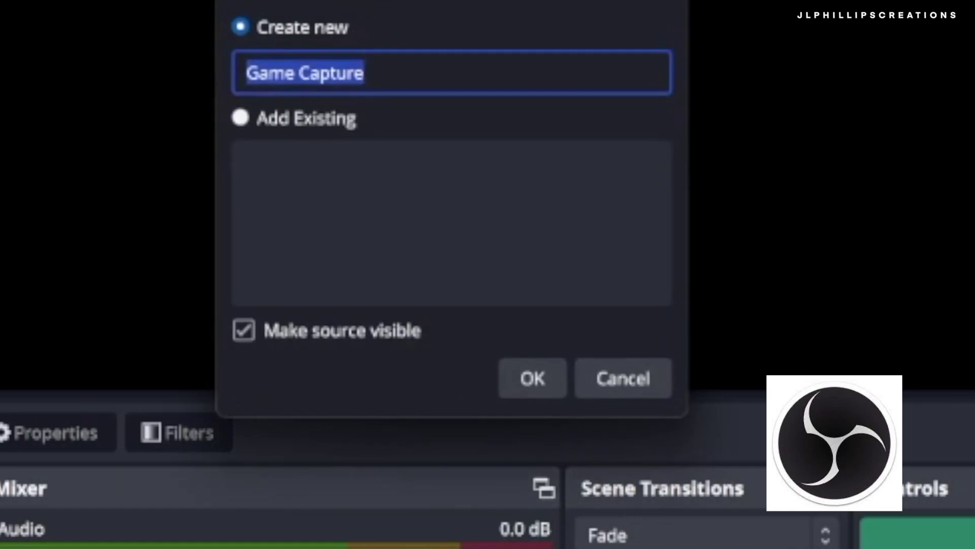
pyautogui.click(547, 381)
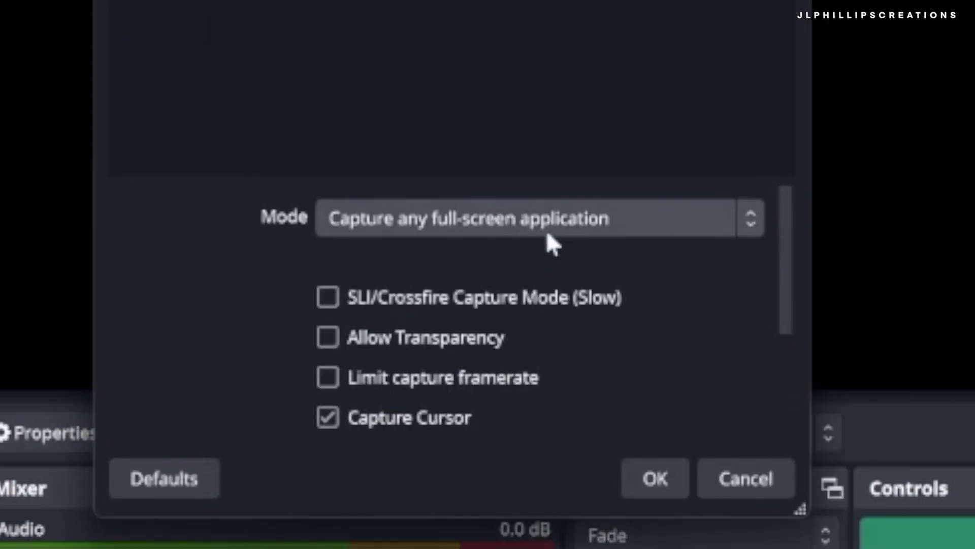
pyautogui.click(578, 217)
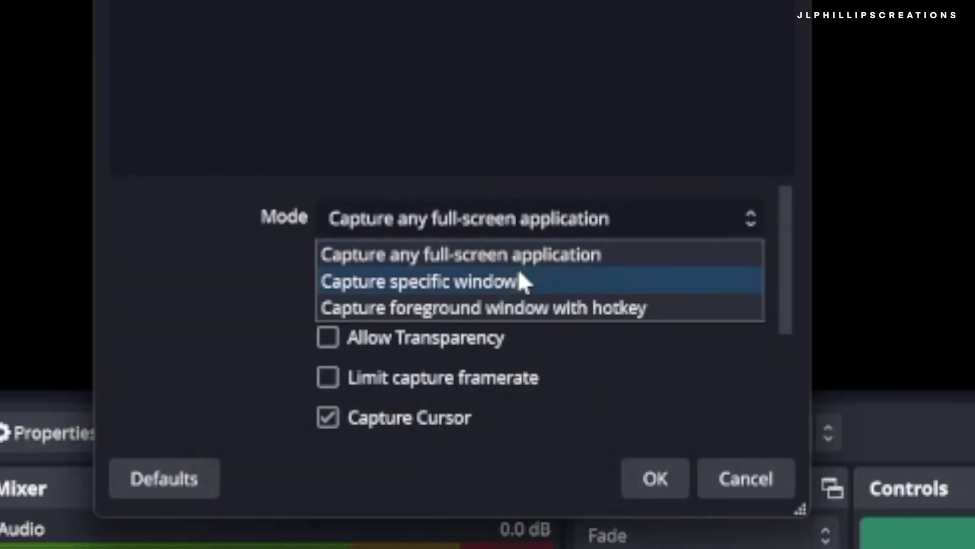
pyautogui.click(513, 284)
pyautogui.click(496, 275)
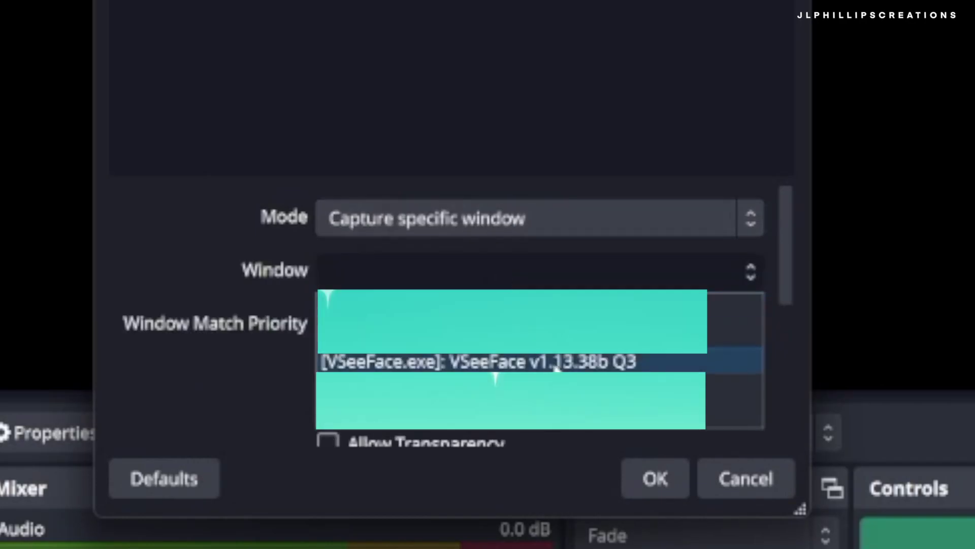
pyautogui.click(578, 364)
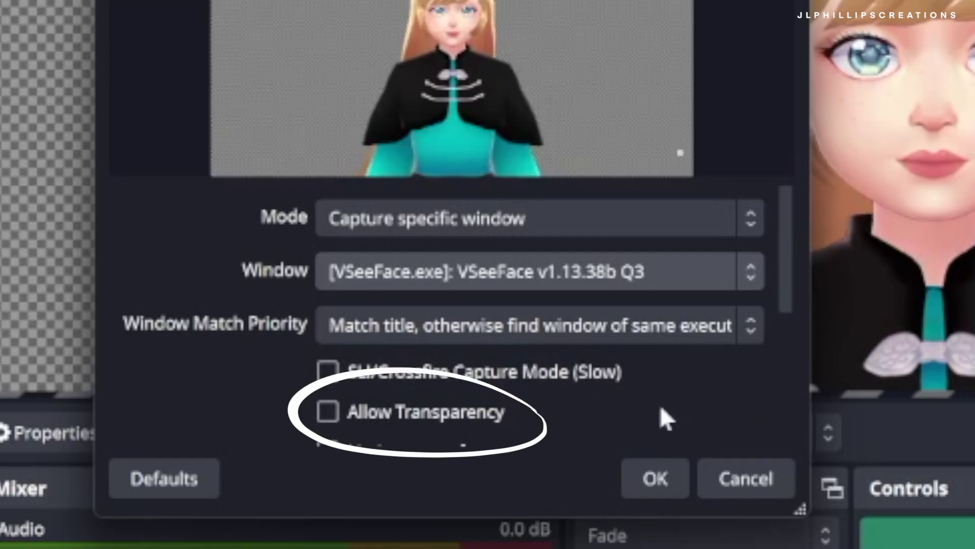
pyautogui.click(429, 414)
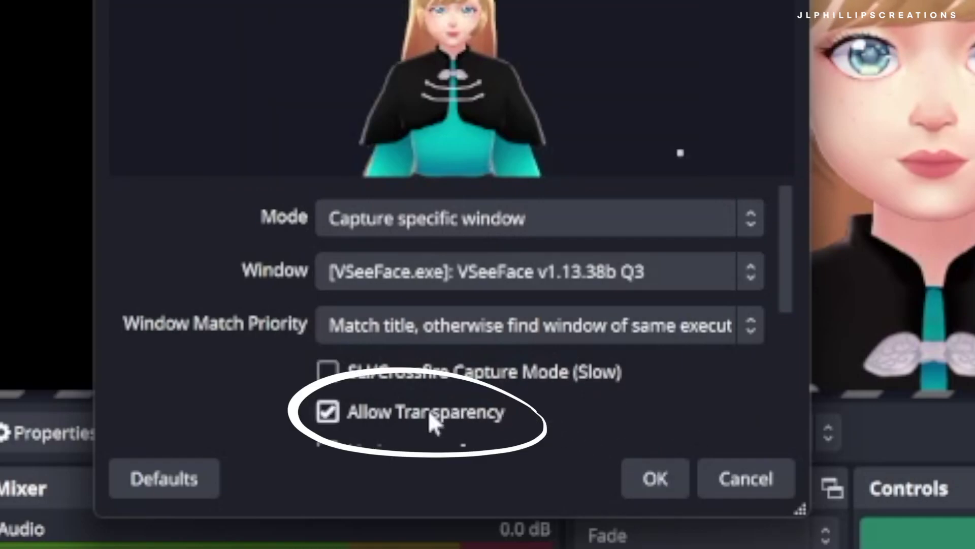
# Step: Confirm the capture, resize and centre the avatar in the preview, and copy the source
pyautogui.click(660, 479)
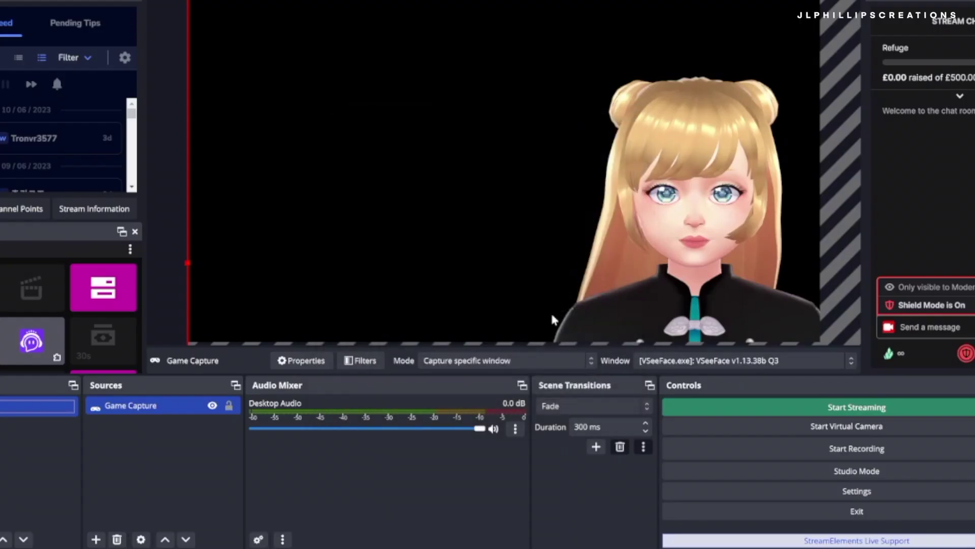
pyautogui.moveTo(188, 262); pyautogui.dragTo(320, 43)
pyautogui.rightClick(144, 407)
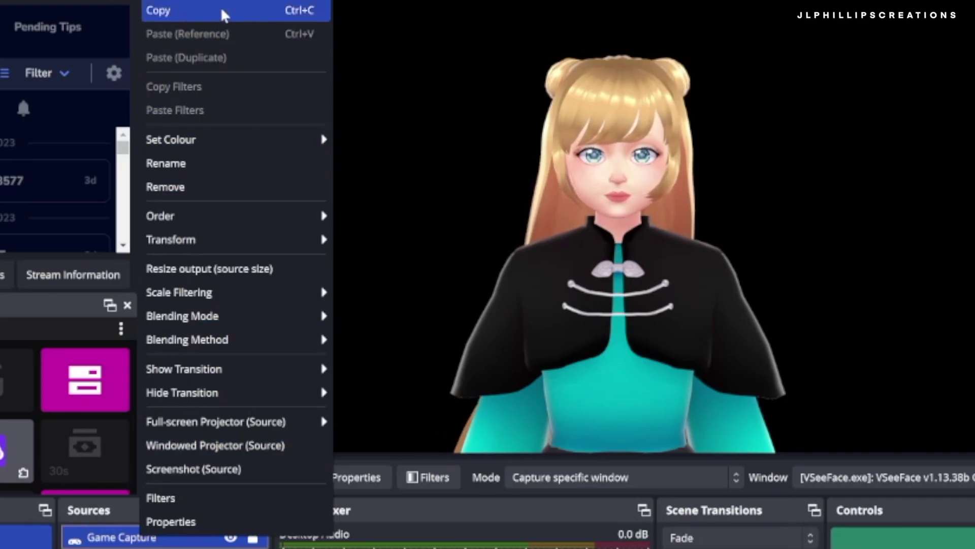
pyautogui.click(254, 10)
# Step: Paste a referenced copy of the Game Capture and lock the top source
pyautogui.click(139, 548)
pyautogui.rightClick(139, 548)
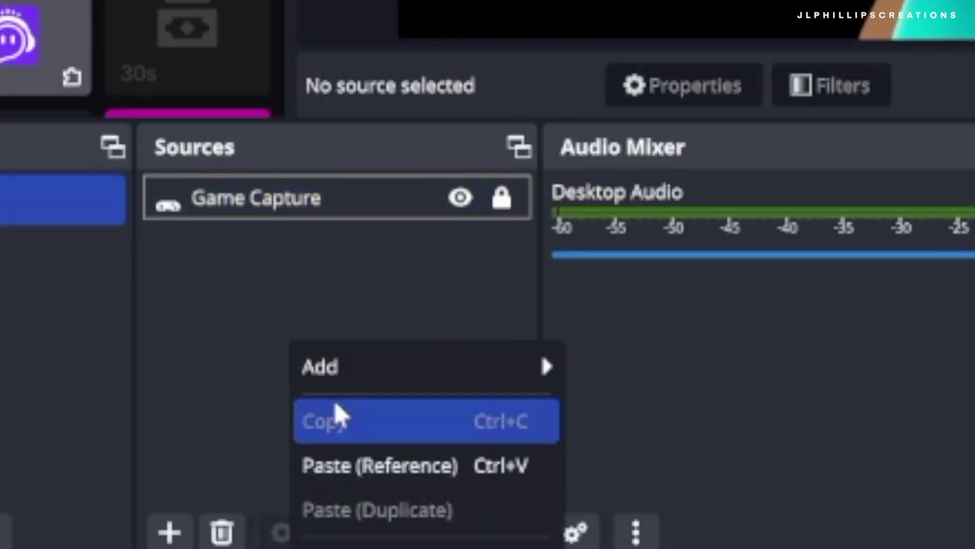
pyautogui.click(389, 475)
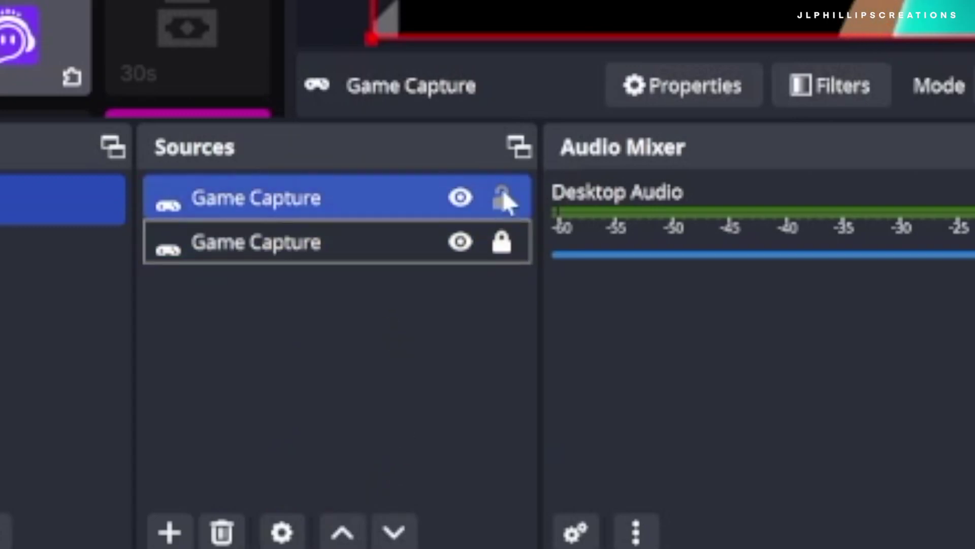
pyautogui.click(507, 200)
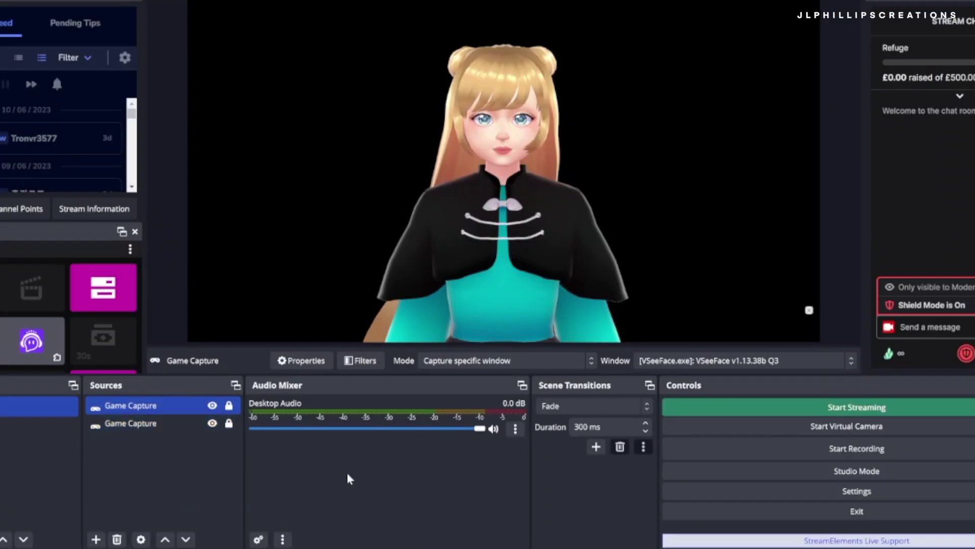
# Step: Zoom VSeeFace out to the avatar's full body, hide its UI, and return to OBS
pyautogui.hotkey('alt', 'Tab')
pyautogui.scroll(-5, 479, 286)
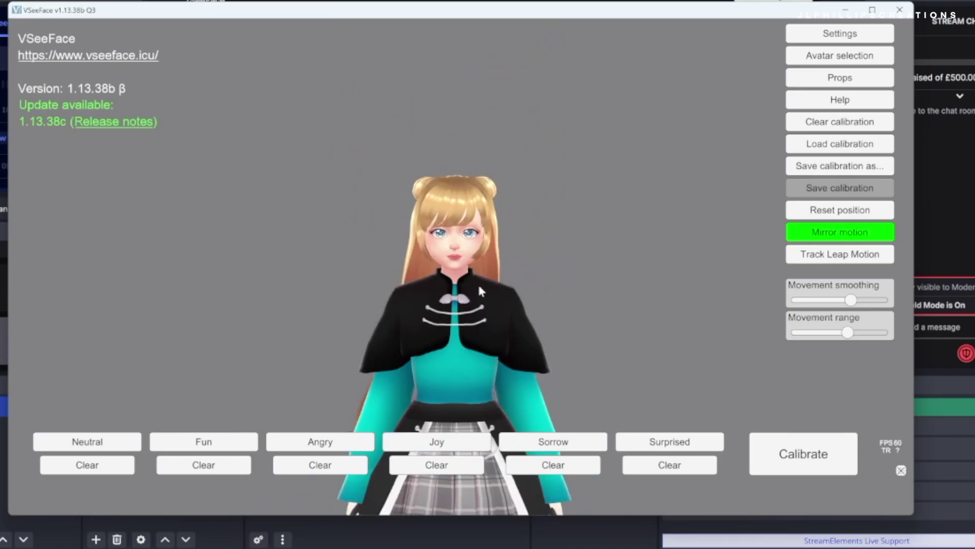
pyautogui.scroll(5, 480, 282)
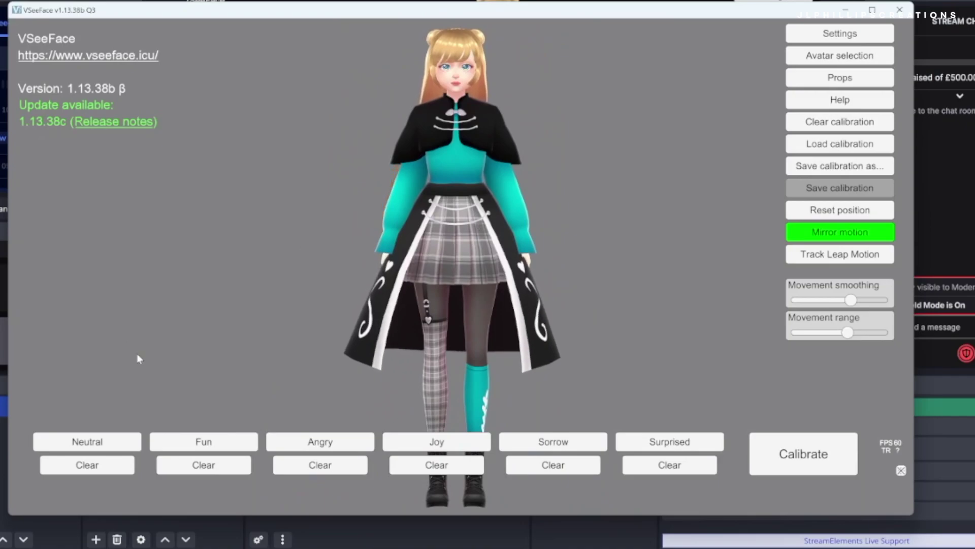
pyautogui.click(901, 470)
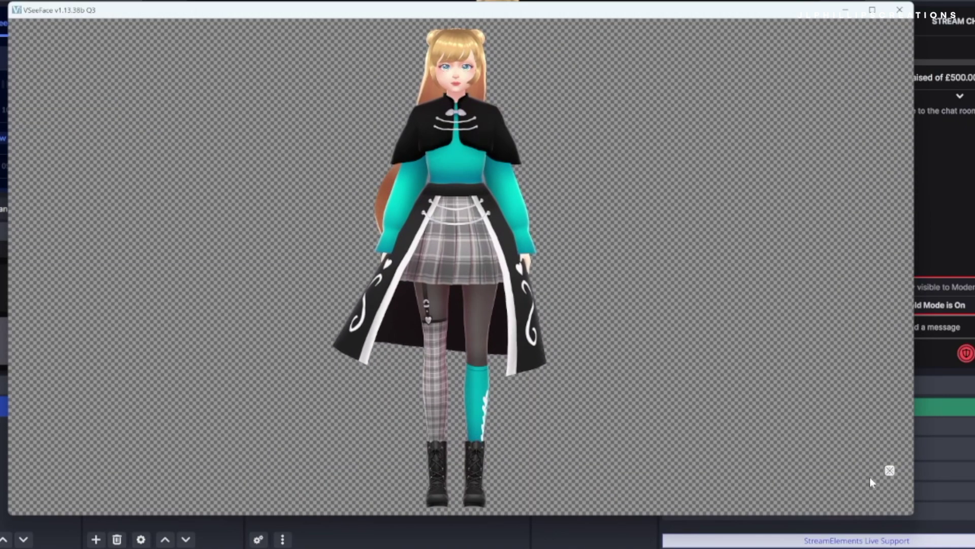
pyautogui.click(558, 536)
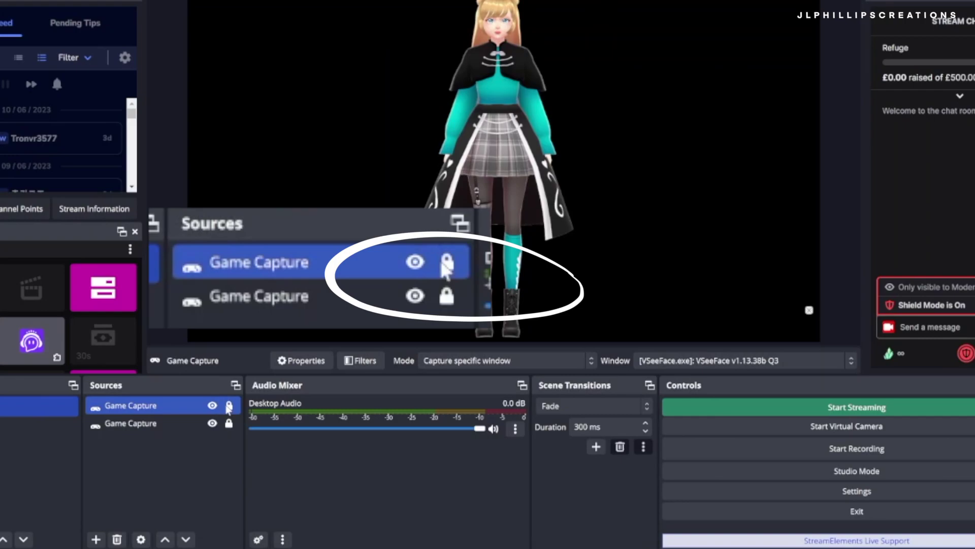
# Step: Unlock the first Game Capture and move and resize it to the right of the preview
pyautogui.click(229, 406)
pyautogui.moveTo(456, 127); pyautogui.dragTo(625, 13)
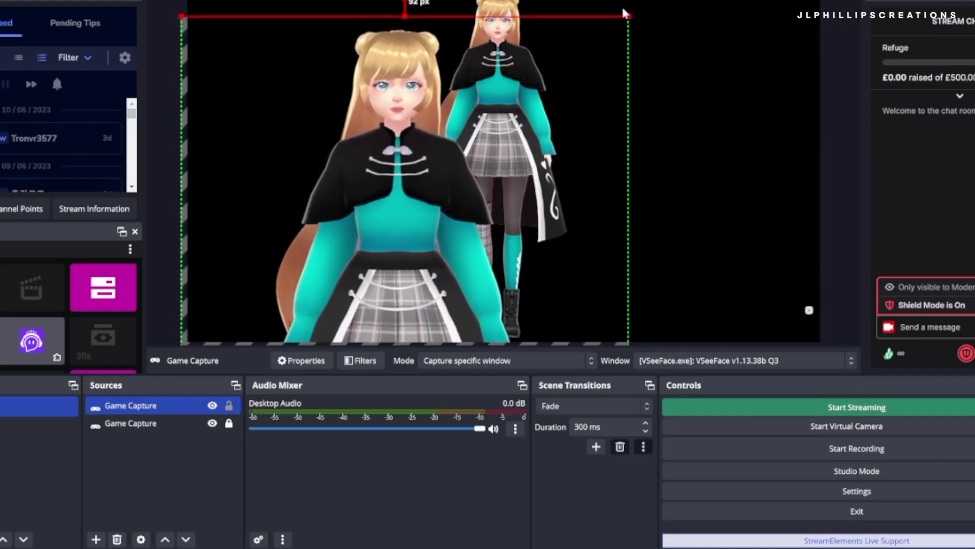
pyautogui.click(96, 539)
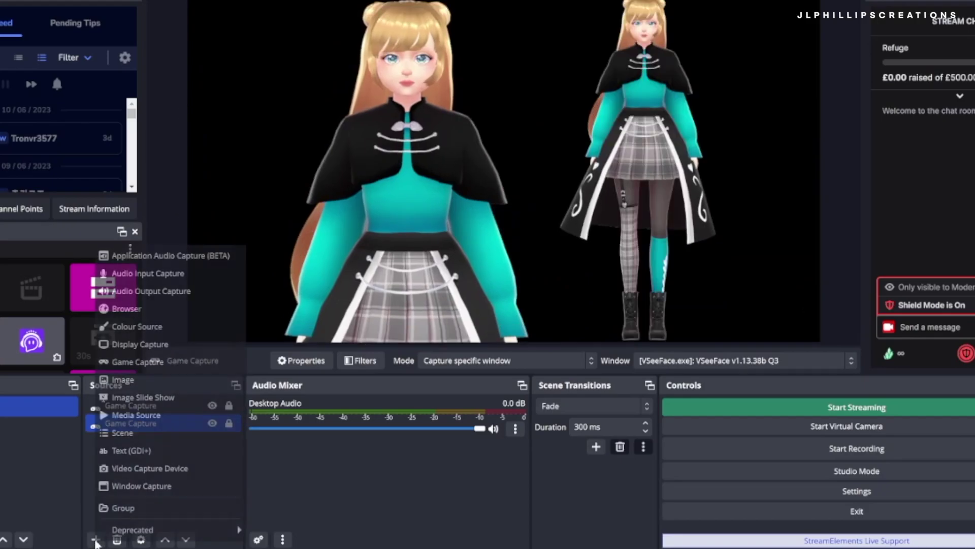
# Step: Add the teal gradient image source, move it beneath both Game Captures, and lock it
pyautogui.click(141, 386)
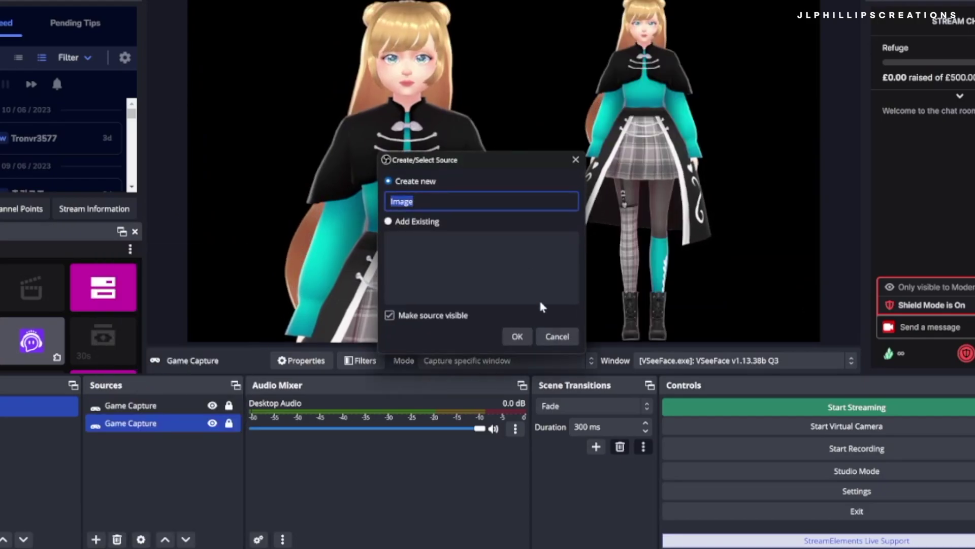
pyautogui.click(518, 337)
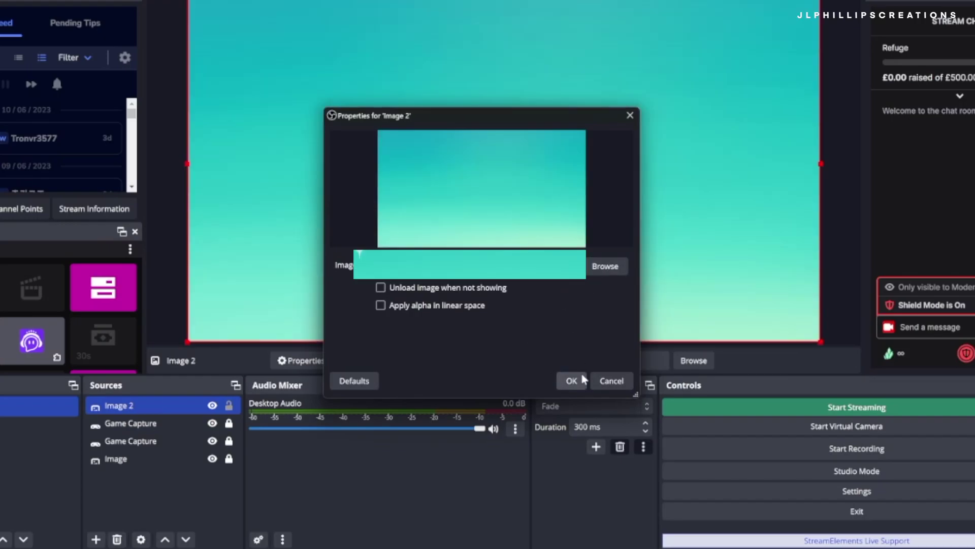
pyautogui.click(568, 378)
pyautogui.moveTo(152, 440); pyautogui.dragTo(211, 446)
pyautogui.click(229, 442)
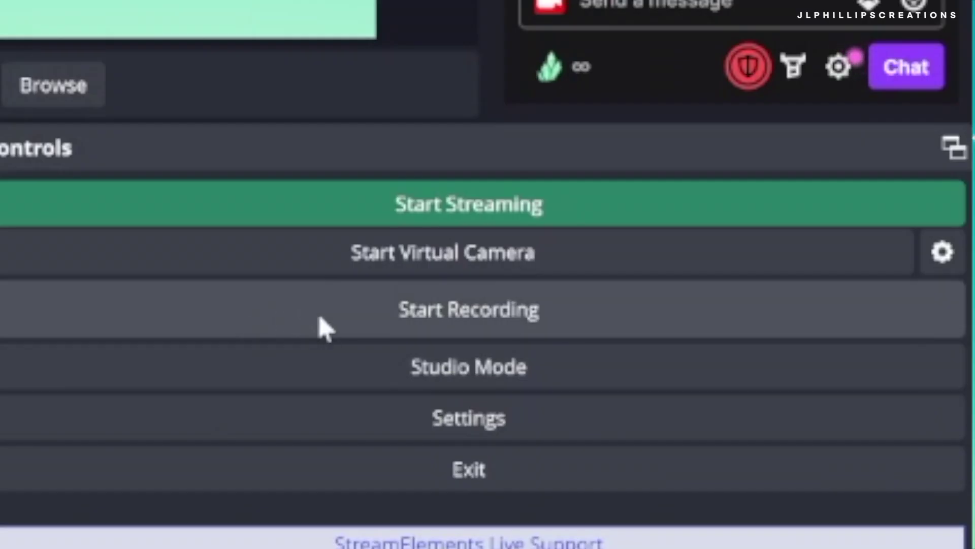
# Step: Do a quick test recording, check the Output > Recording settings, then start recording
pyautogui.click(325, 330)
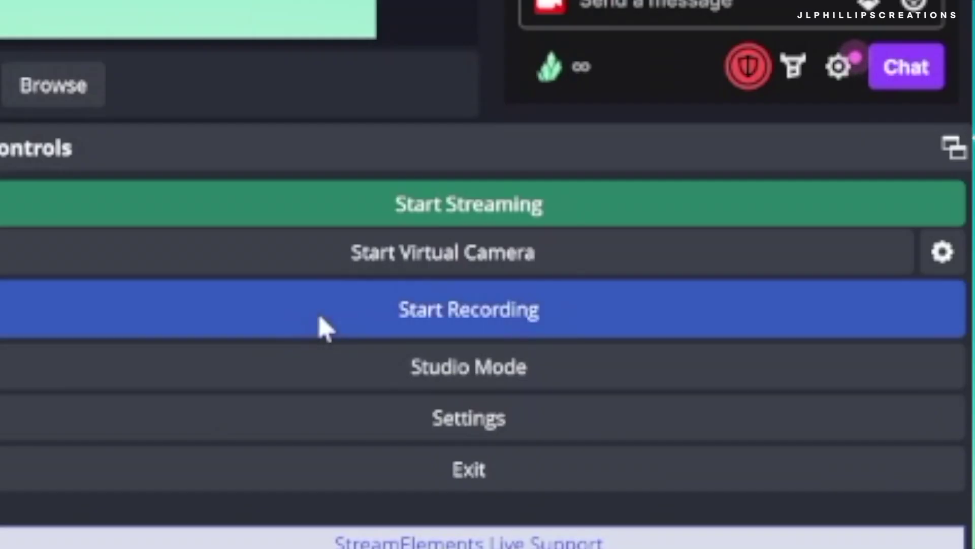
pyautogui.click(180, 324)
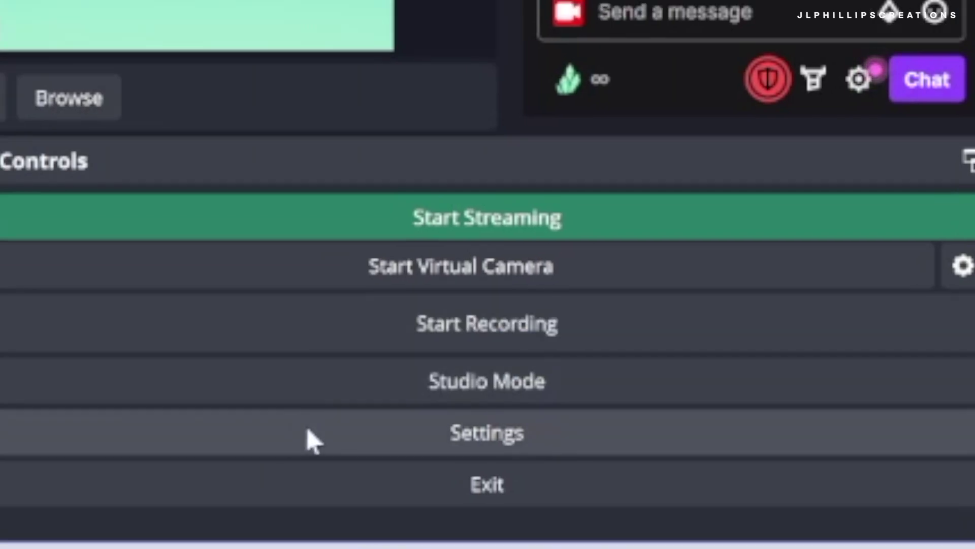
pyautogui.click(310, 438)
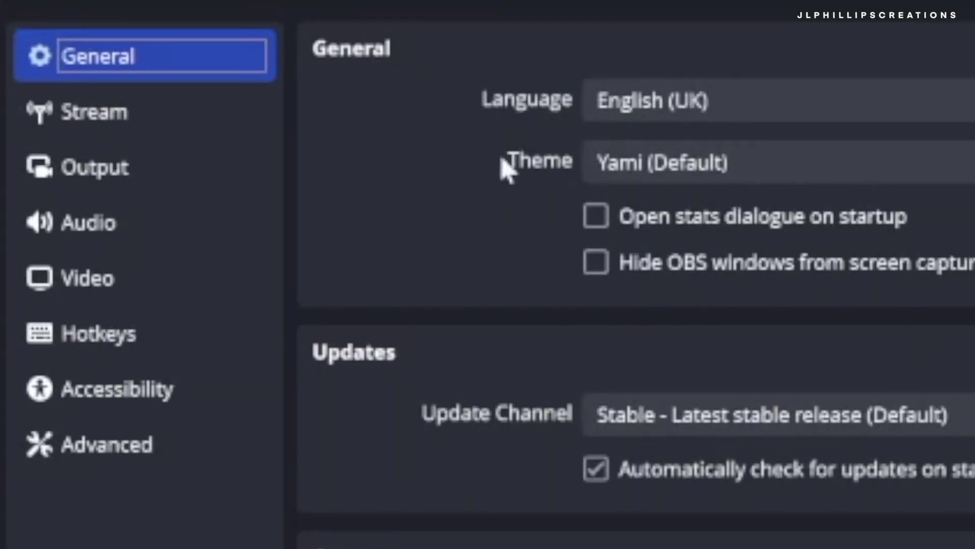
pyautogui.click(131, 170)
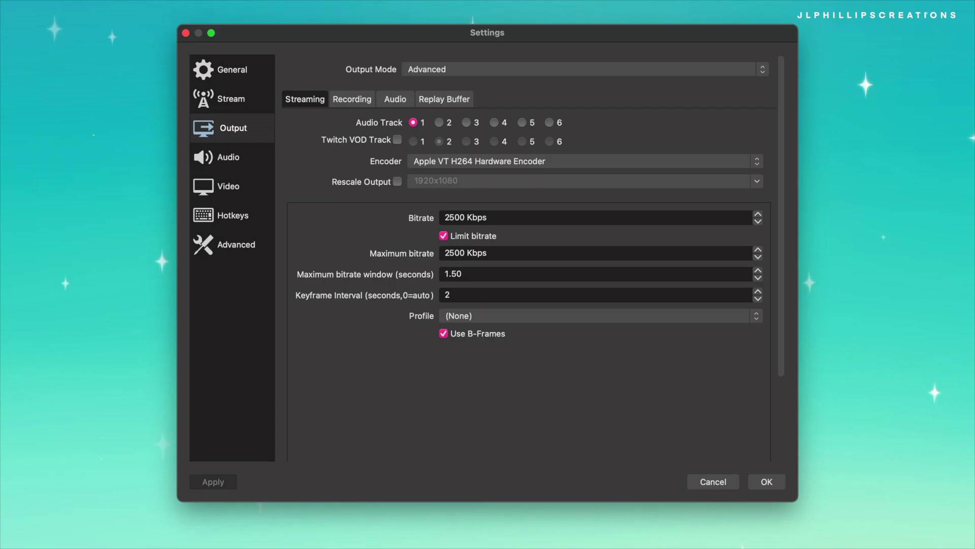
pyautogui.click(352, 99)
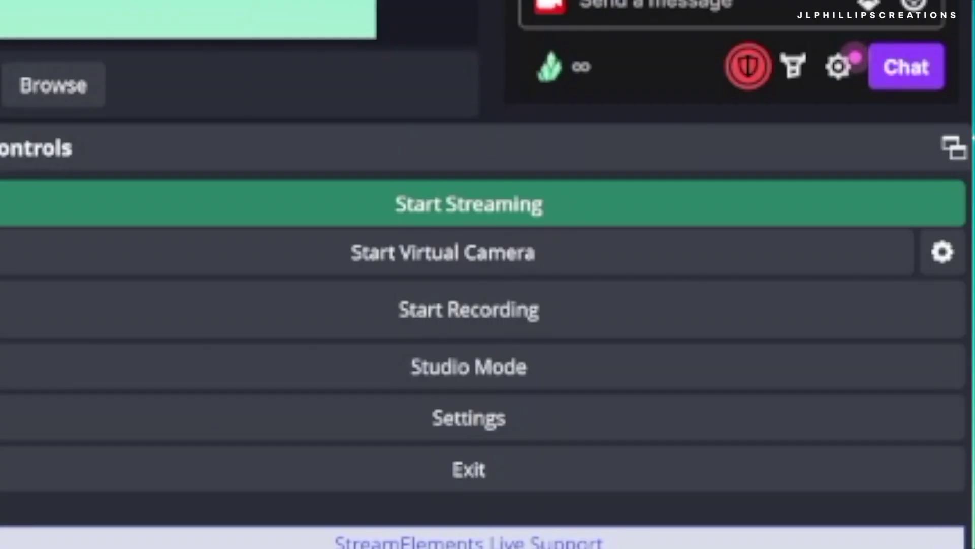
pyautogui.click(325, 328)
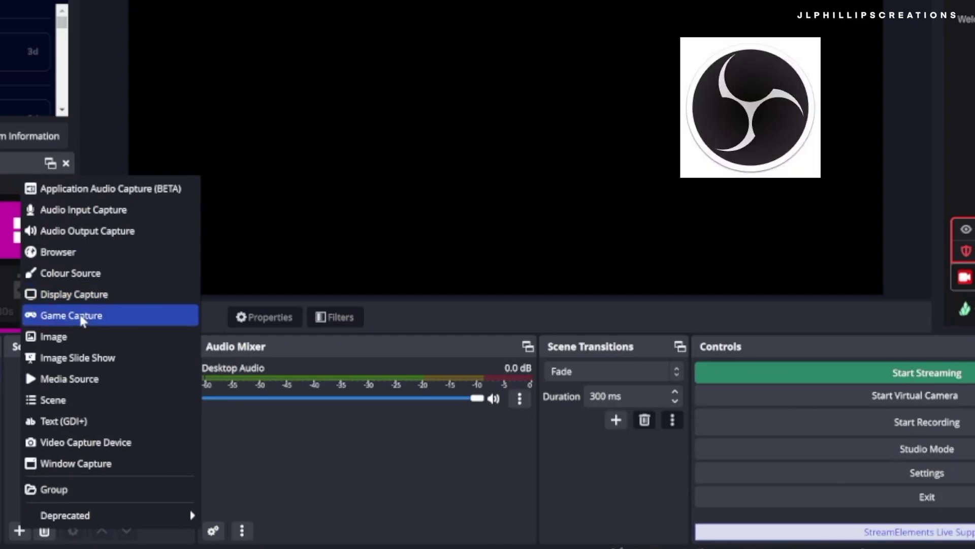
# Step: Add a Game Capture source for the [VTube Studio.exe]: VTube Studio window in specific-window mode
pyautogui.click(71, 315)
pyautogui.click(529, 288)
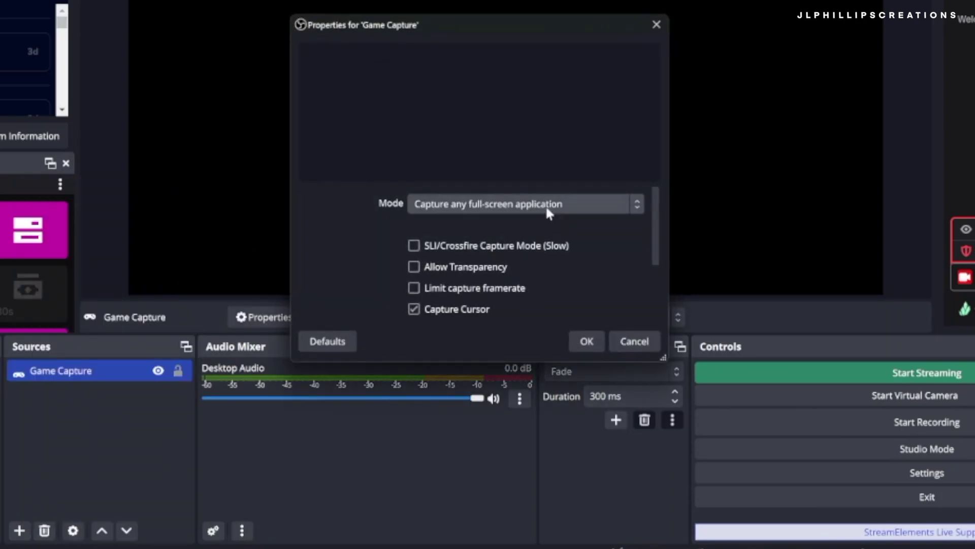
pyautogui.click(545, 204)
pyautogui.click(520, 237)
pyautogui.click(505, 231)
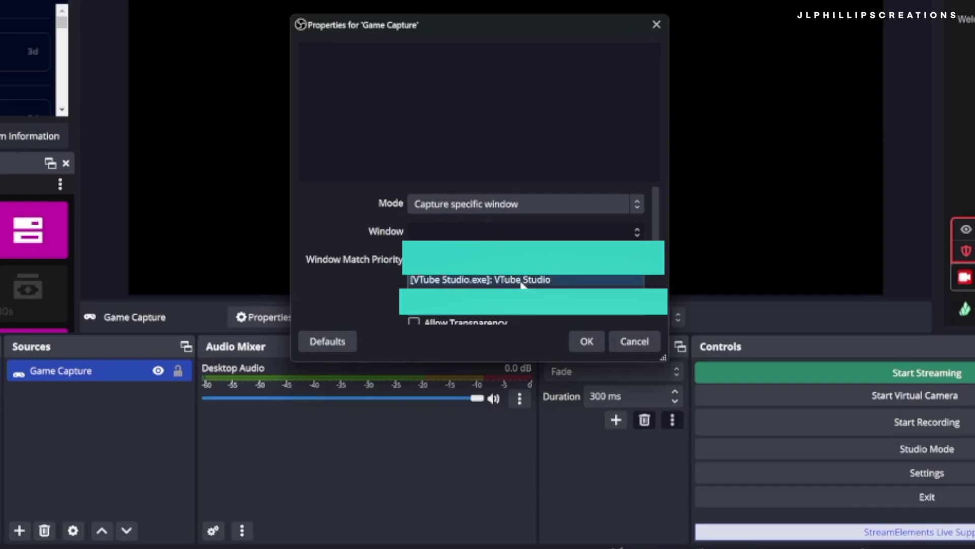
pyautogui.click(524, 281)
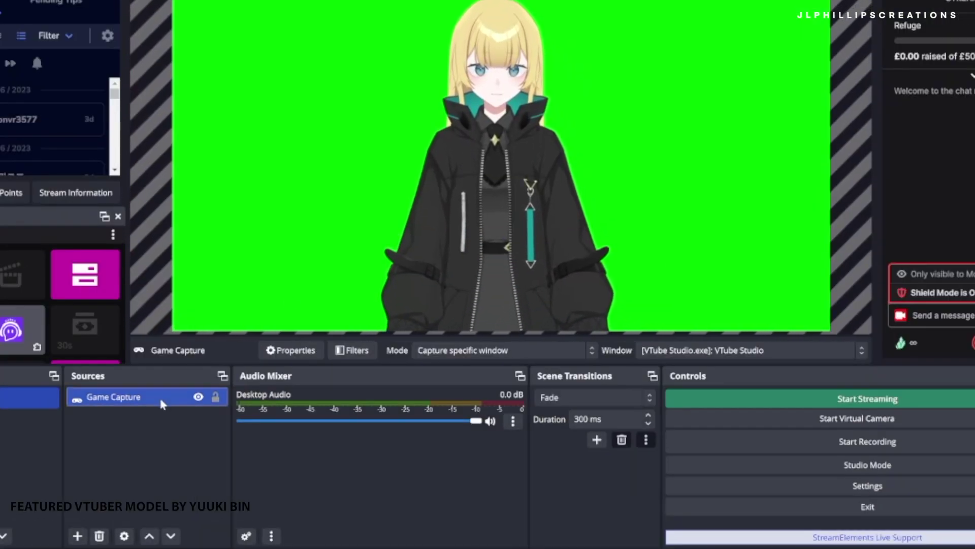
pyautogui.rightClick(163, 403)
# Step: Add a Chroma Key filter to the Game Capture with Similarity set to 280
pyautogui.click(173, 371)
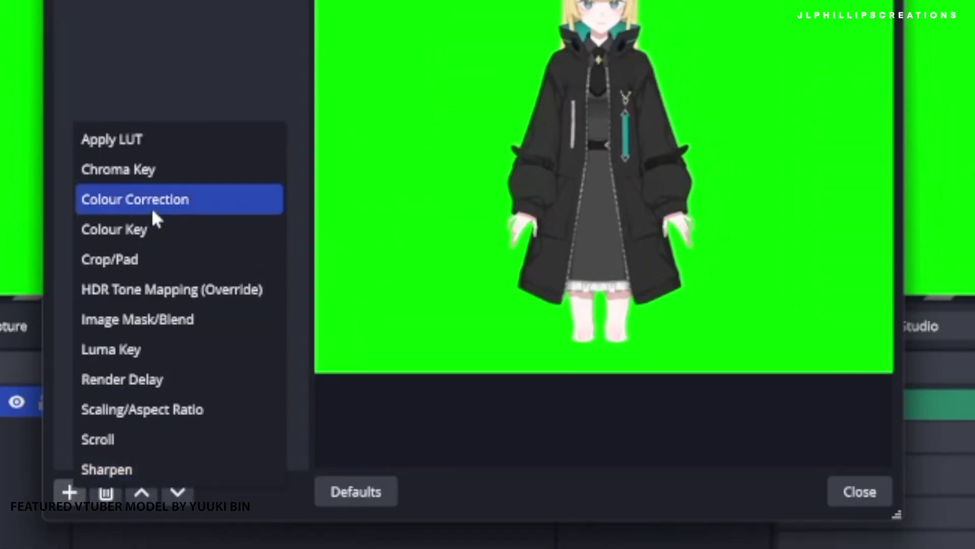
pyautogui.click(158, 170)
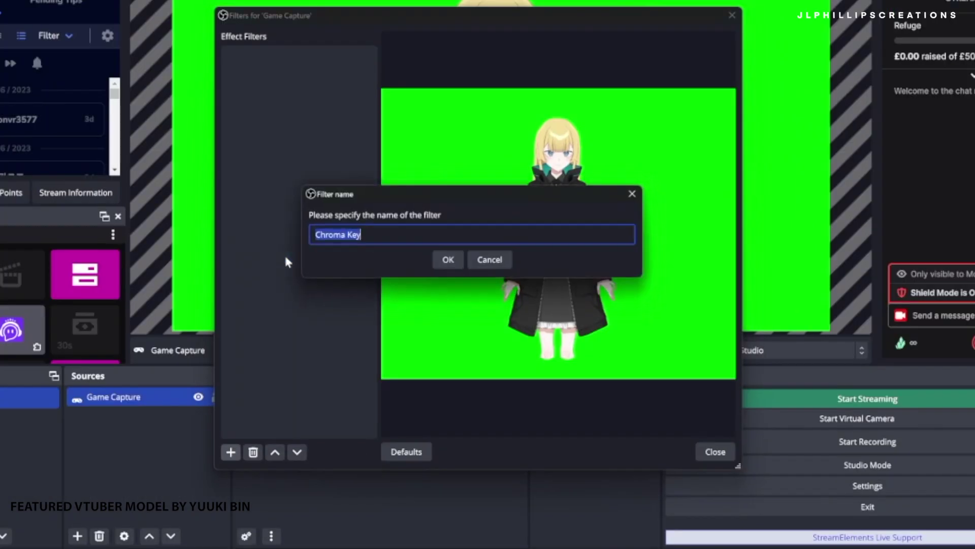
pyautogui.press('Return')
pyautogui.moveTo(650, 101); pyautogui.dragTo(619, 105)
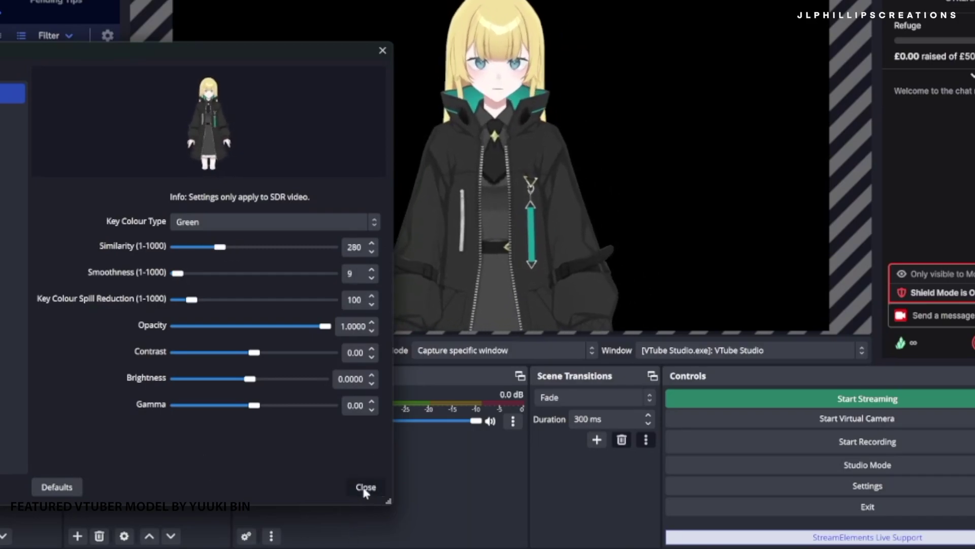
pyautogui.click(366, 487)
pyautogui.rightClick(170, 401)
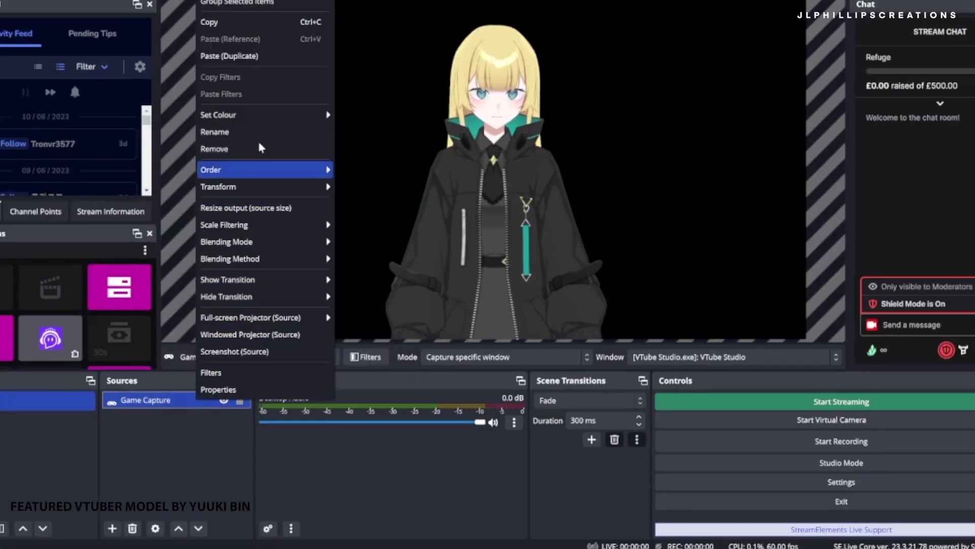
# Step: Paste a referenced copy of Game Capture and move it beside the first avatar
pyautogui.click(264, 23)
pyautogui.rightClick(161, 429)
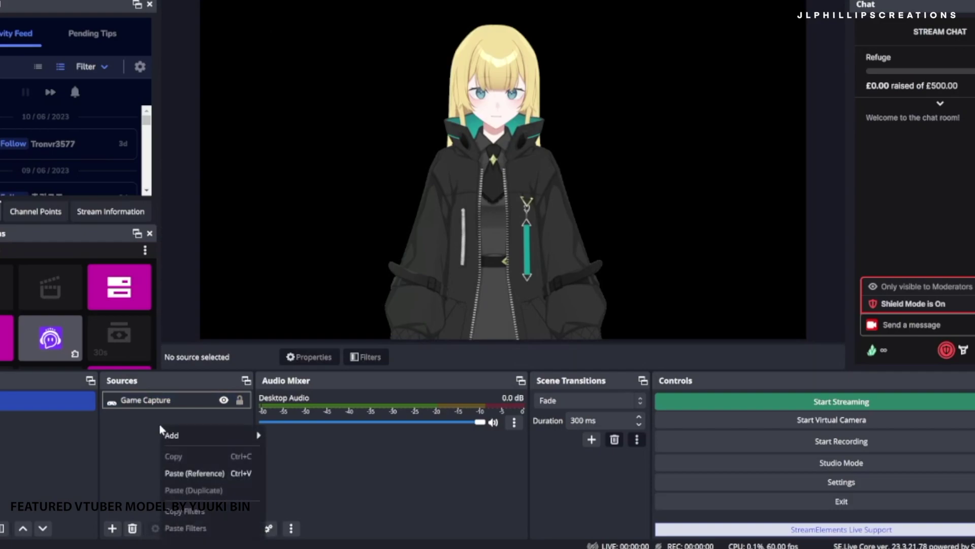
pyautogui.click(187, 474)
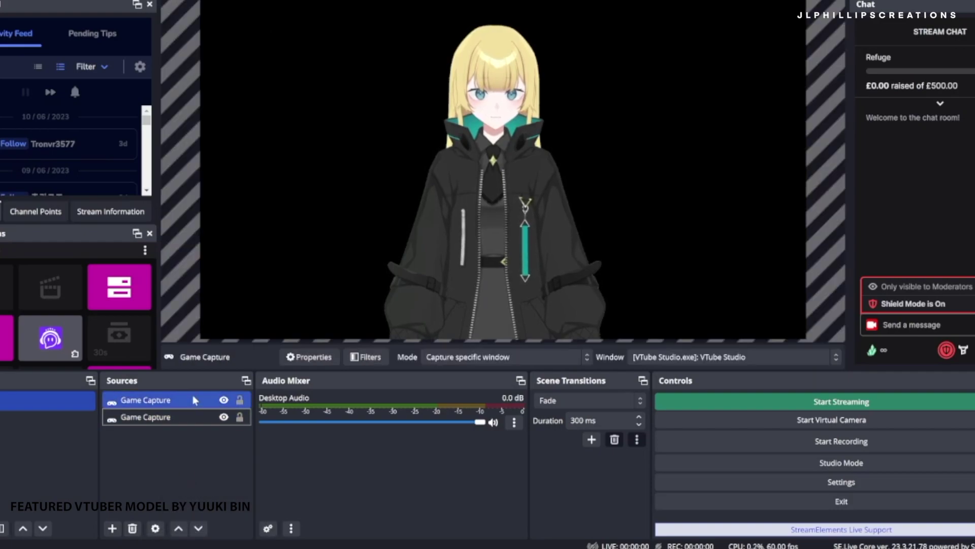
pyautogui.keyDown('shift'); pyautogui.click(240, 417); pyautogui.keyUp('shift')
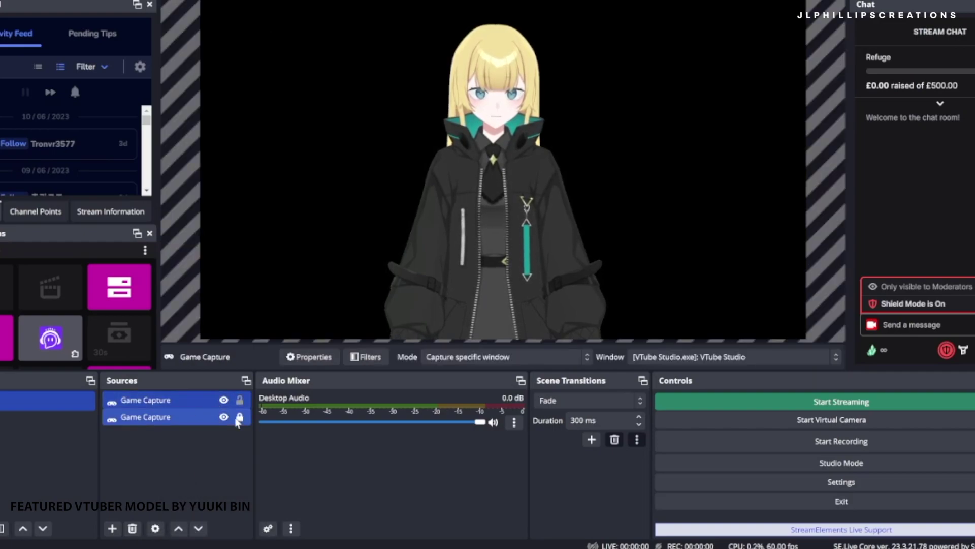
pyautogui.moveTo(346, 146); pyautogui.dragTo(483, 128)
# Step: Add an Image source for the teal gradient background, then start recording
pyautogui.click(112, 528)
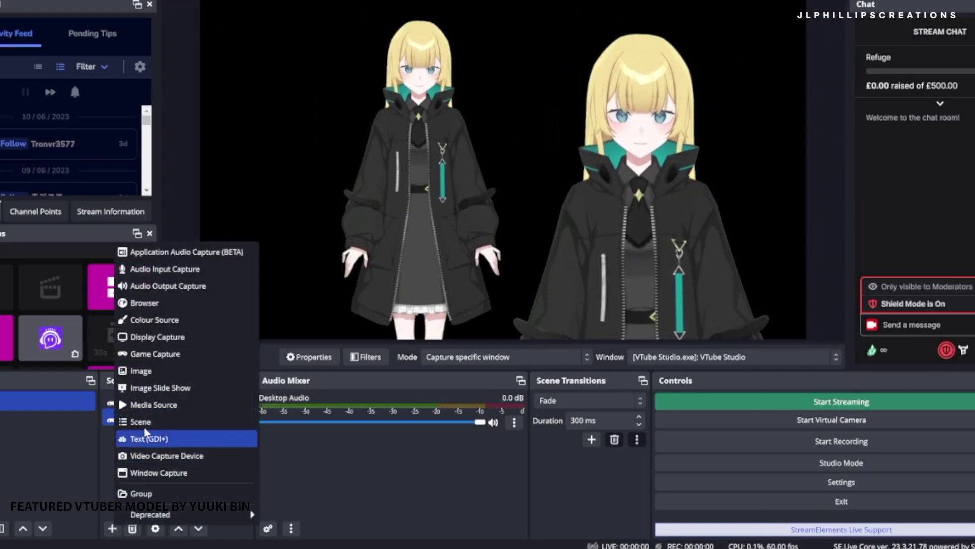
pyautogui.click(160, 372)
pyautogui.click(515, 332)
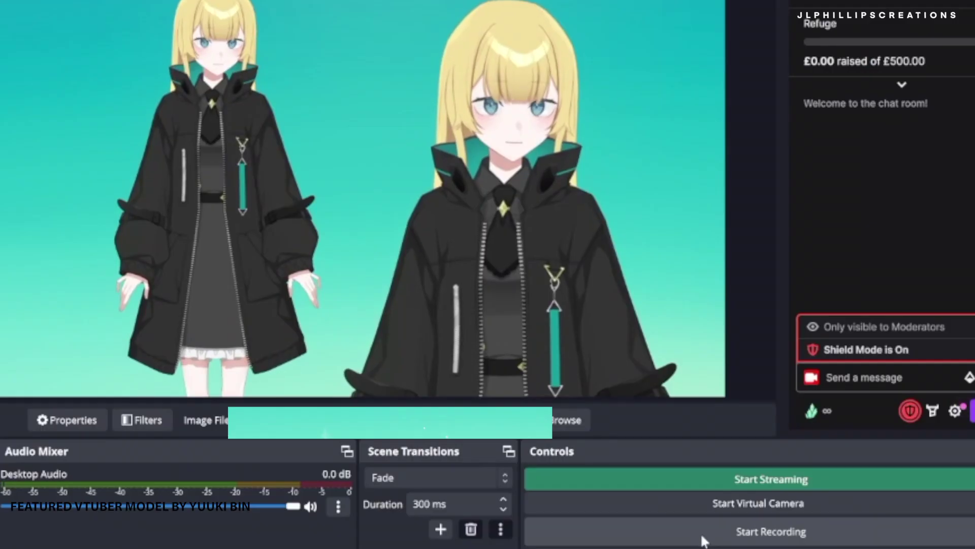
pyautogui.click(790, 442)
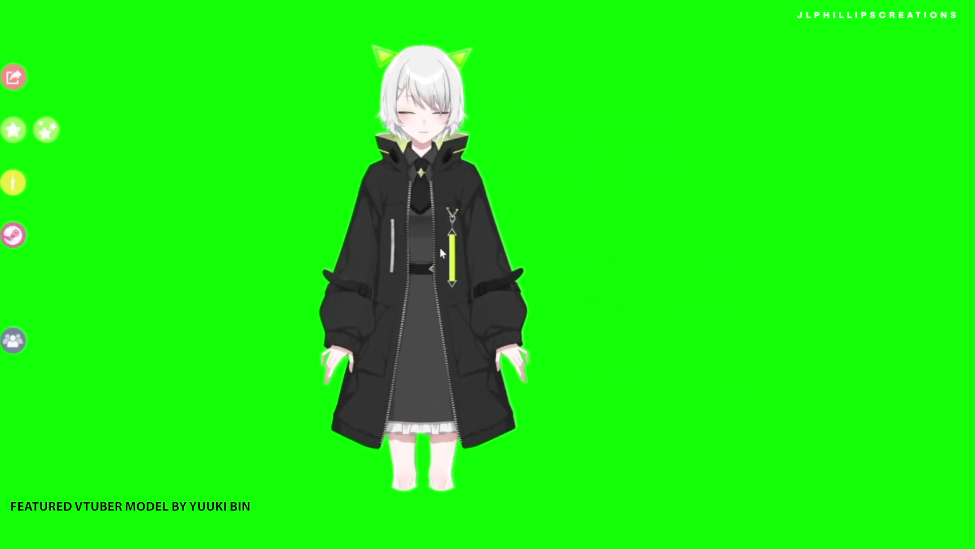
# Step: Move the avatar right and load the current model (JLP Military) as a Live2D item
pyautogui.moveTo(437, 244); pyautogui.dragTo(476, 254)
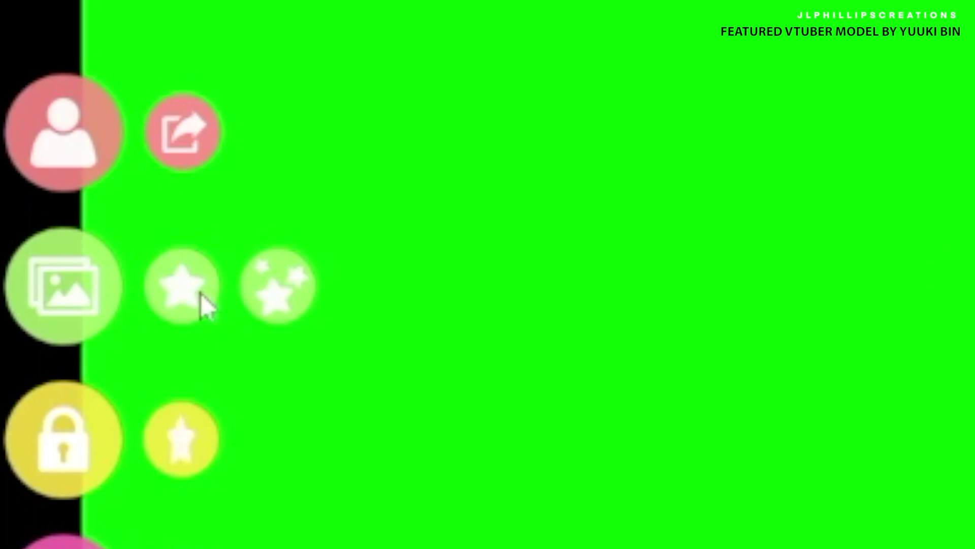
pyautogui.click(201, 294)
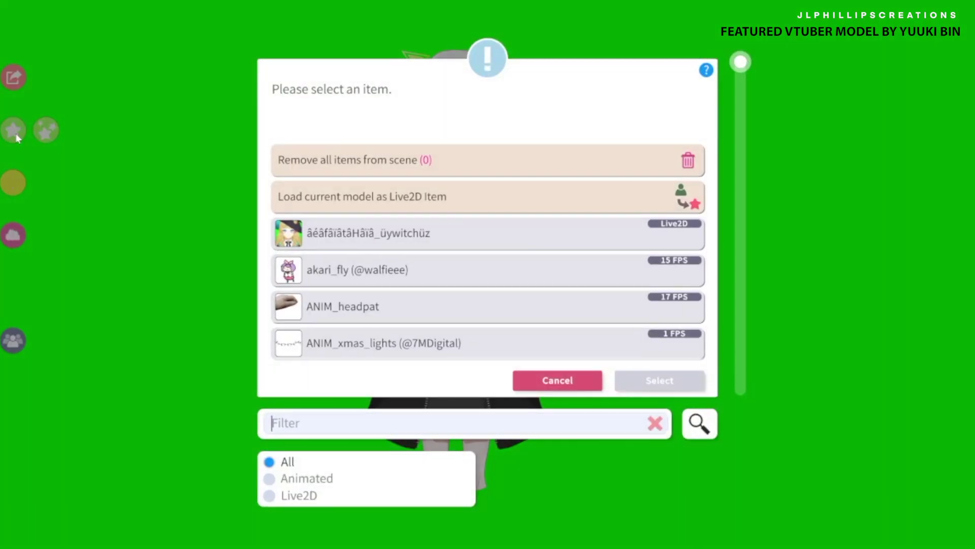
pyautogui.click(386, 201)
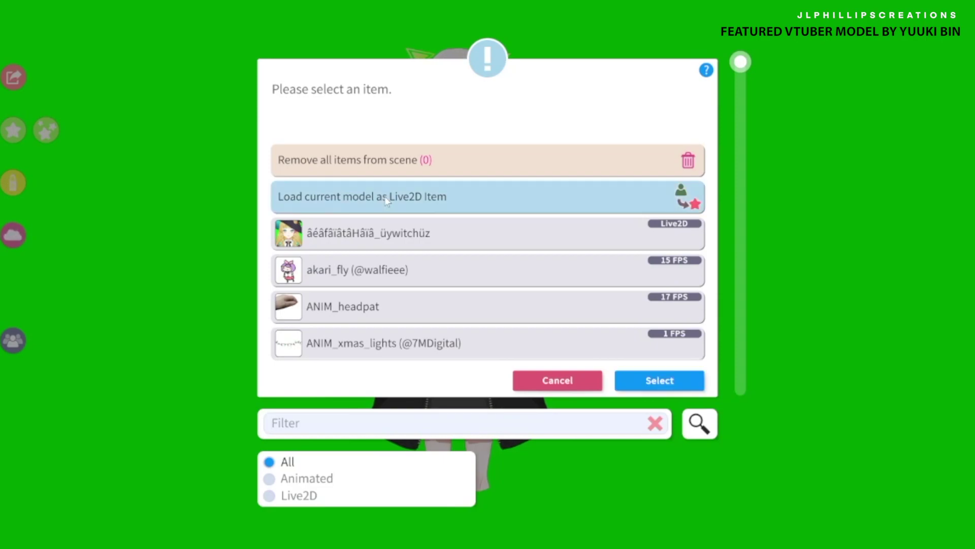
pyautogui.click(661, 381)
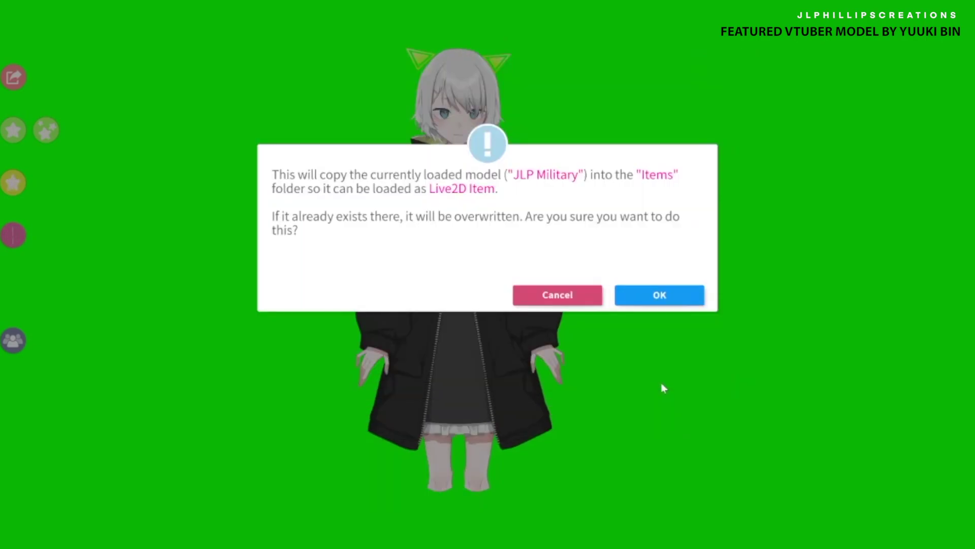
pyautogui.click(660, 296)
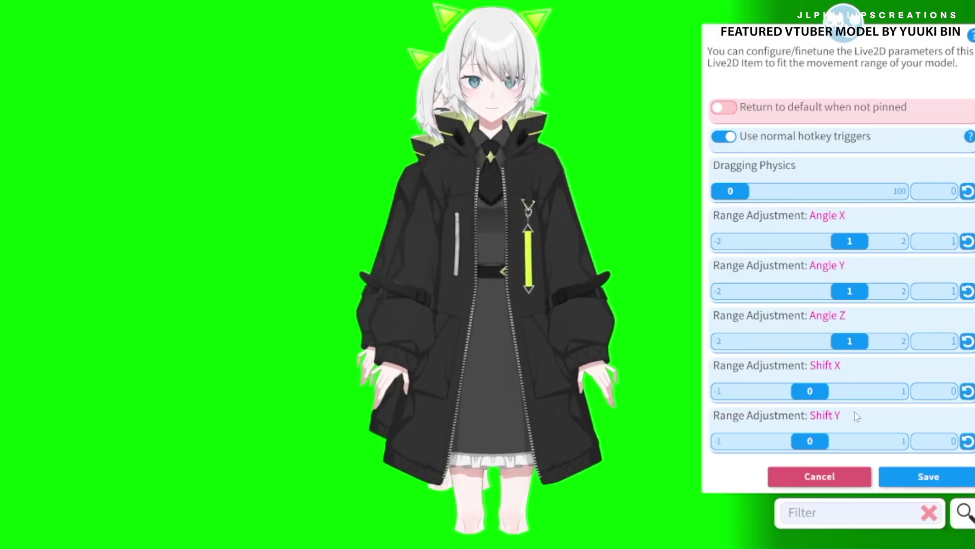
# Step: Save the item's movement settings, keep its colour overlays unchanged, and enlarge the right model
pyautogui.click(904, 467)
pyautogui.click(674, 297)
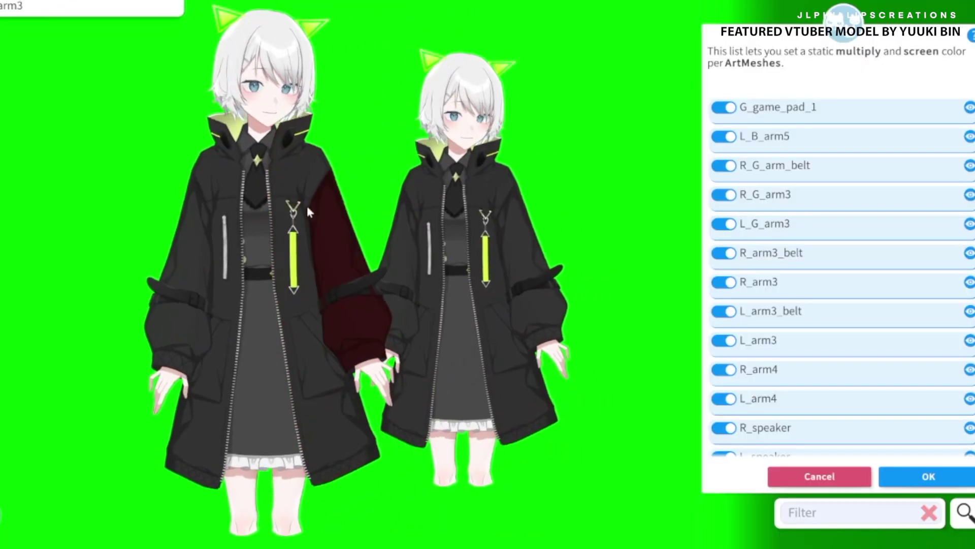
pyautogui.click(961, 478)
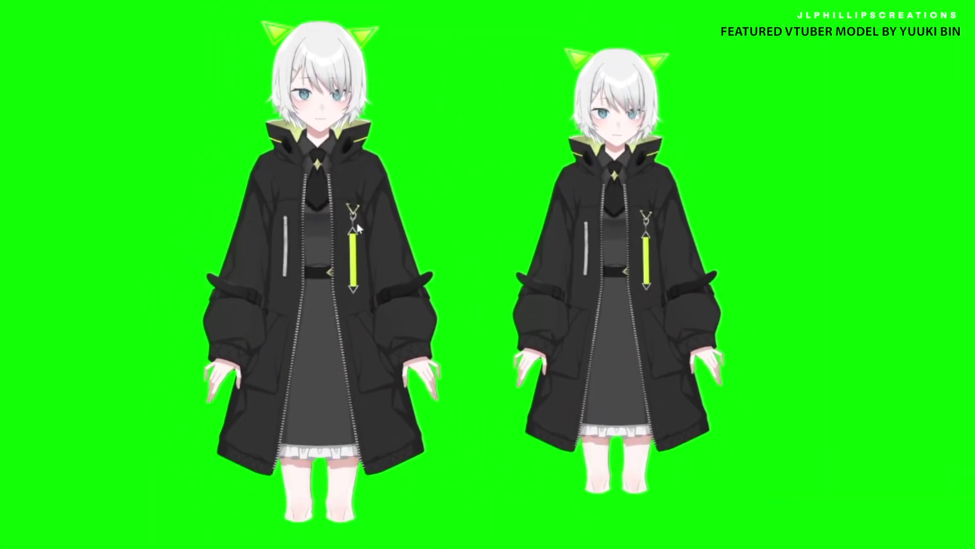
pyautogui.scroll(5, 608, 219)
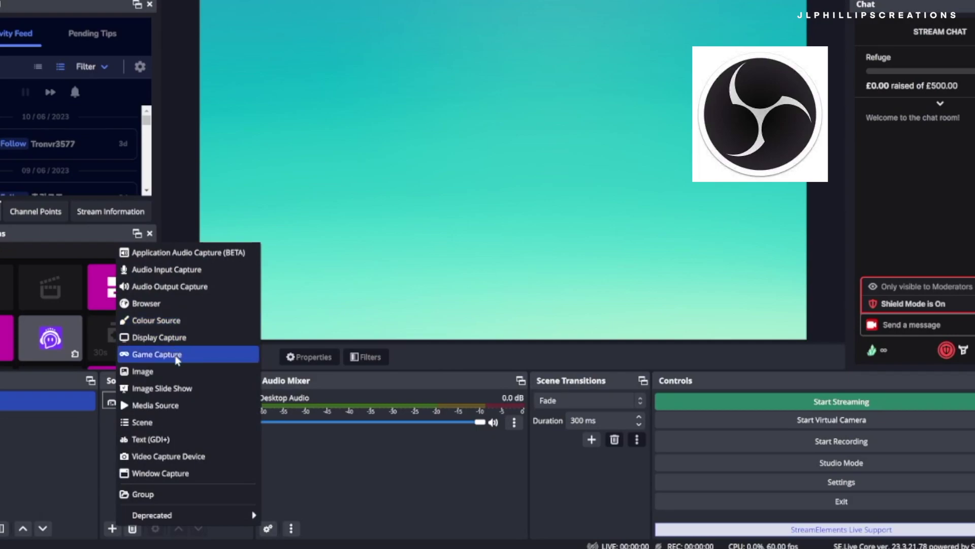
# Step: Add a Game Capture source set to capture the specific VTube Studio window
pyautogui.click(176, 355)
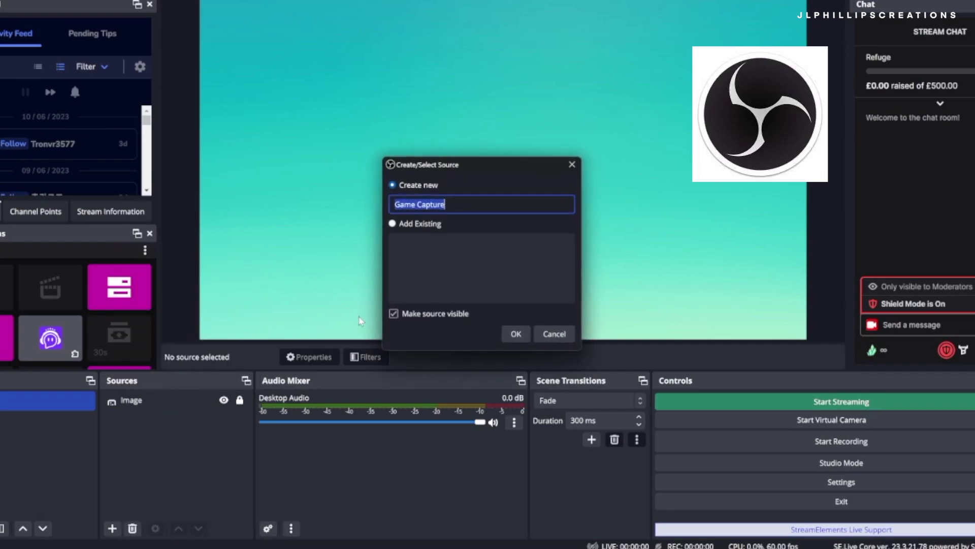
pyautogui.click(515, 335)
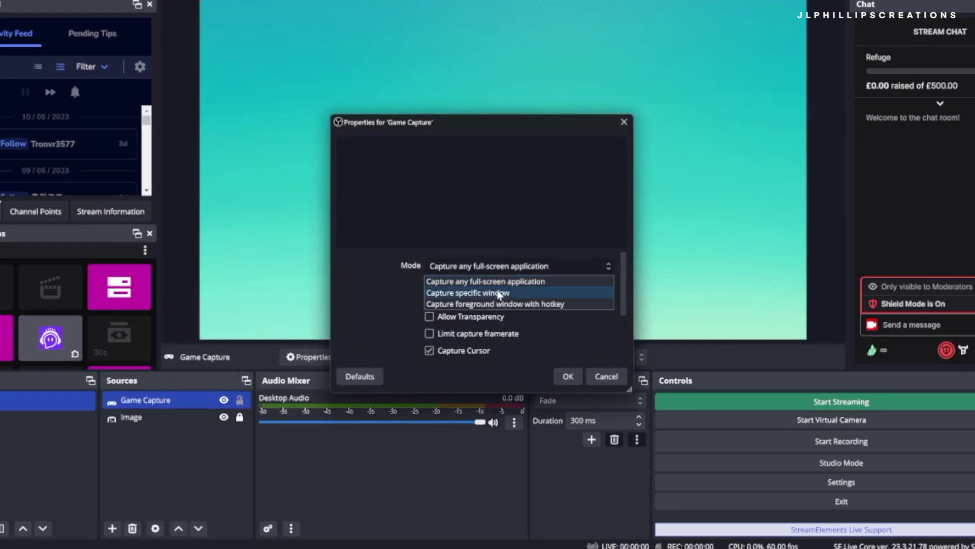
pyautogui.click(499, 293)
pyautogui.click(486, 288)
pyautogui.click(495, 327)
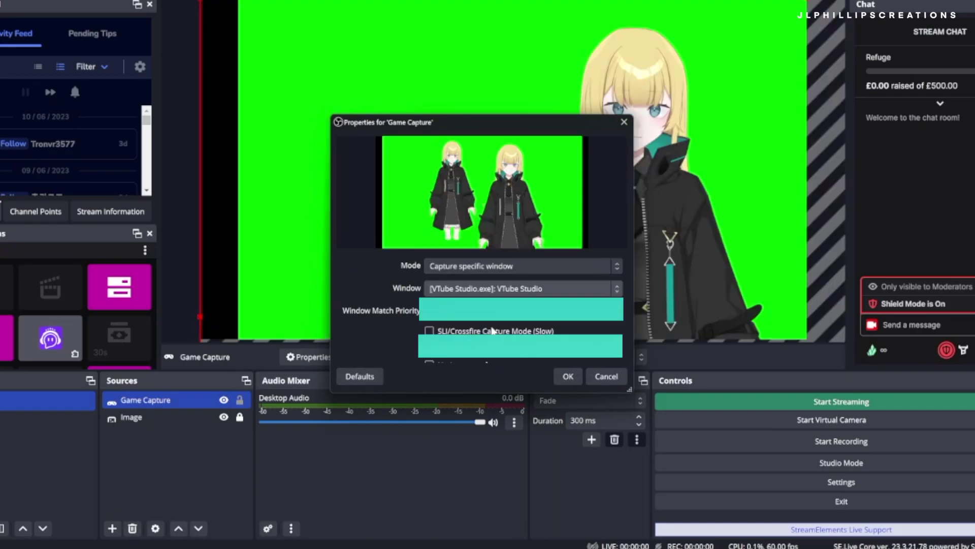
pyautogui.click(568, 377)
pyautogui.rightClick(173, 404)
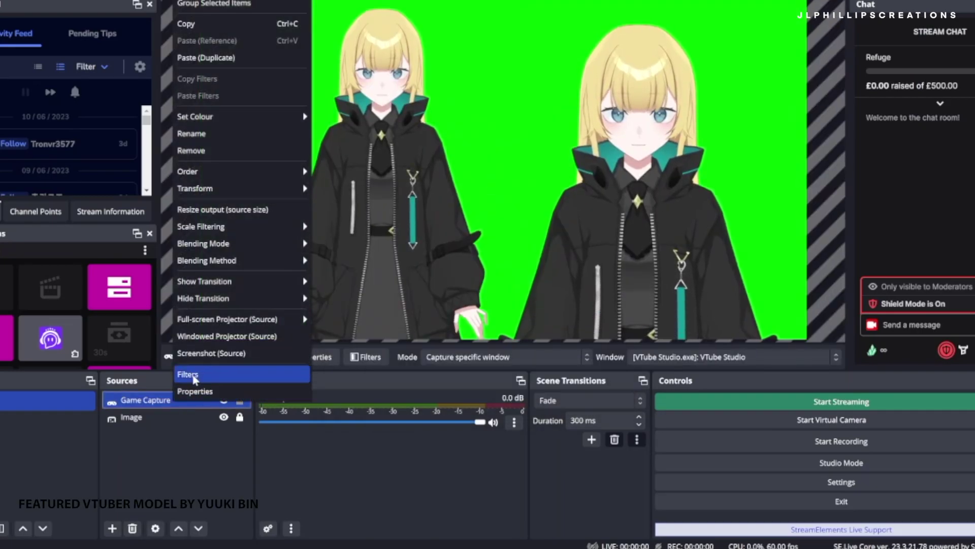
# Step: Add a Chroma Key filter to the Game Capture source and close the Filters window
pyautogui.click(195, 376)
pyautogui.click(254, 450)
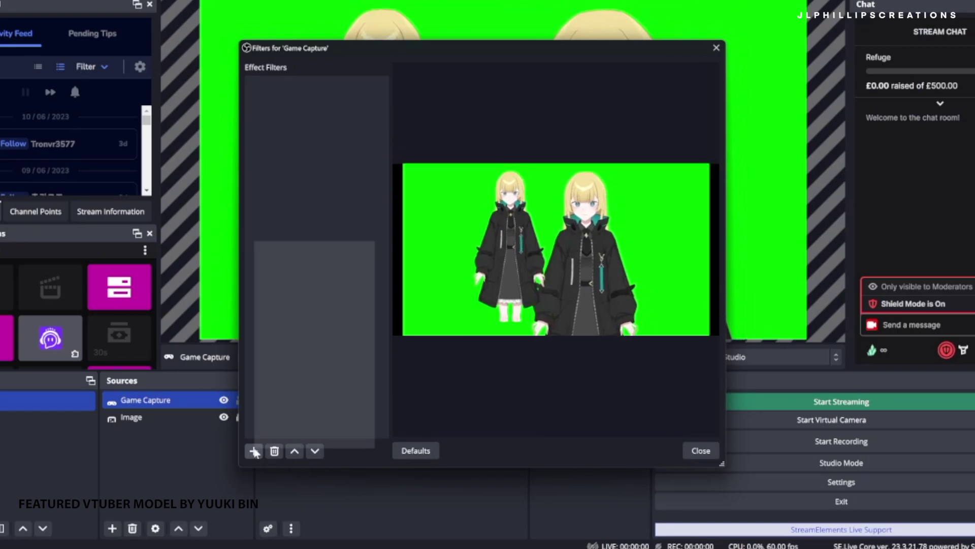
pyautogui.click(297, 269)
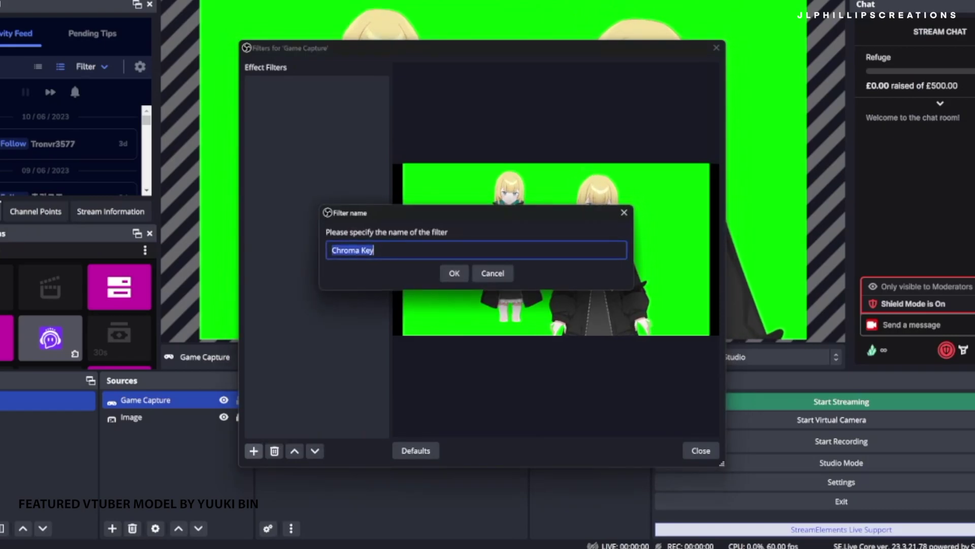
pyautogui.click(454, 274)
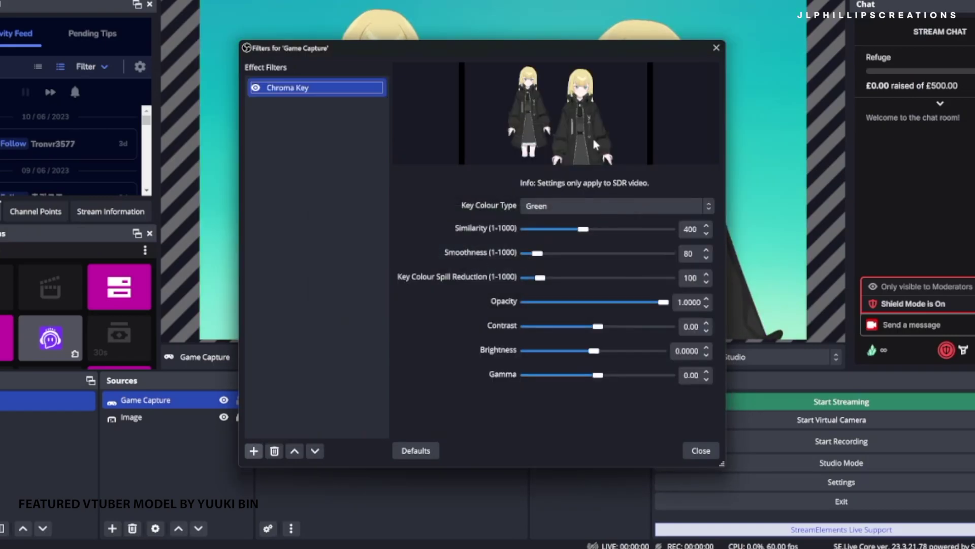
pyautogui.moveTo(596, 57); pyautogui.dragTo(280, 107)
pyautogui.click(327, 509)
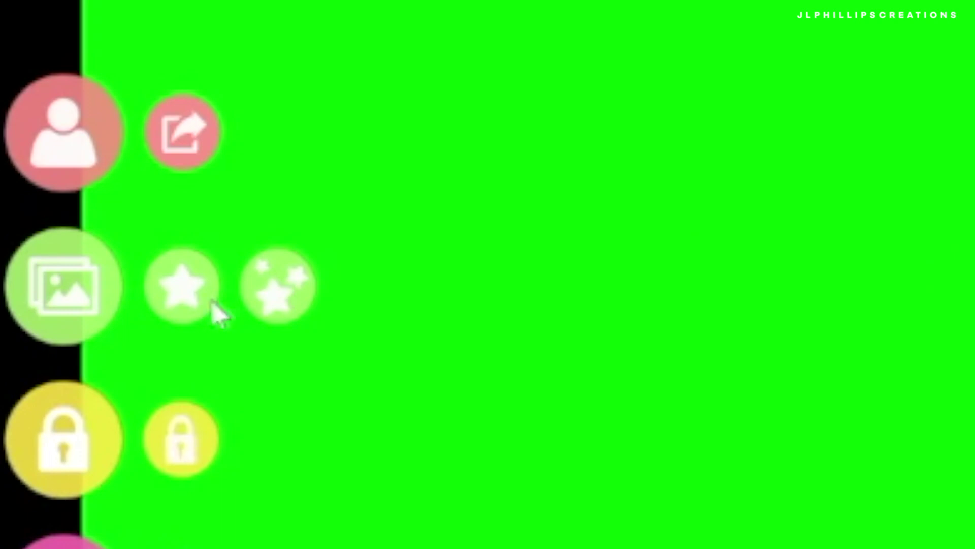
# Step: Use 'Remove all items from scene' to clear the witch item, keeping the coat avatar
pyautogui.click(214, 299)
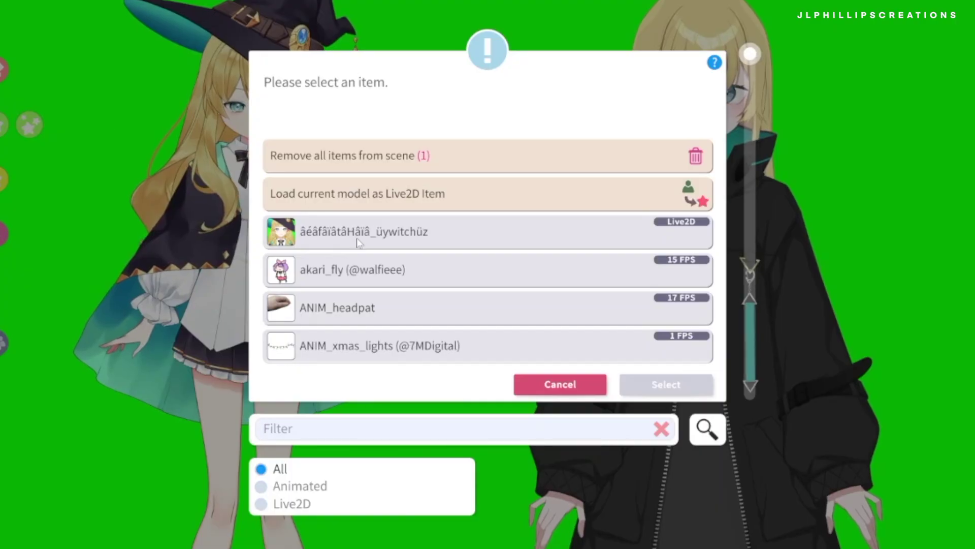
pyautogui.click(416, 158)
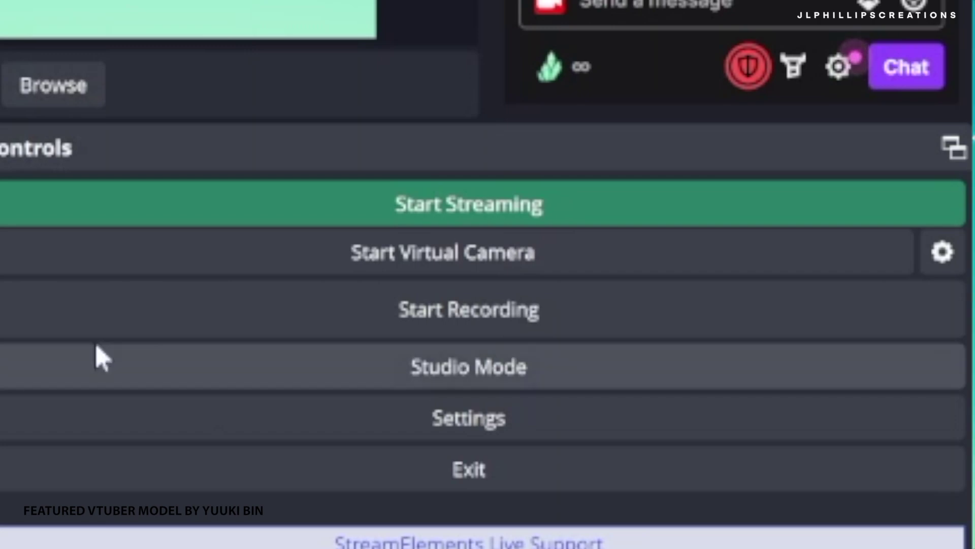
# Step: Start an OBS recording of the VTube Studio scene with the coat avatar
pyautogui.click(325, 329)
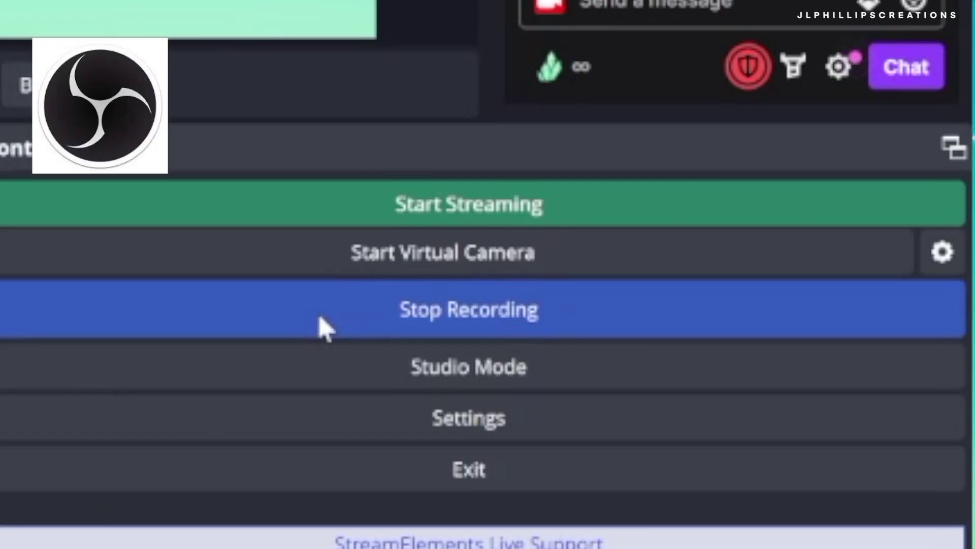